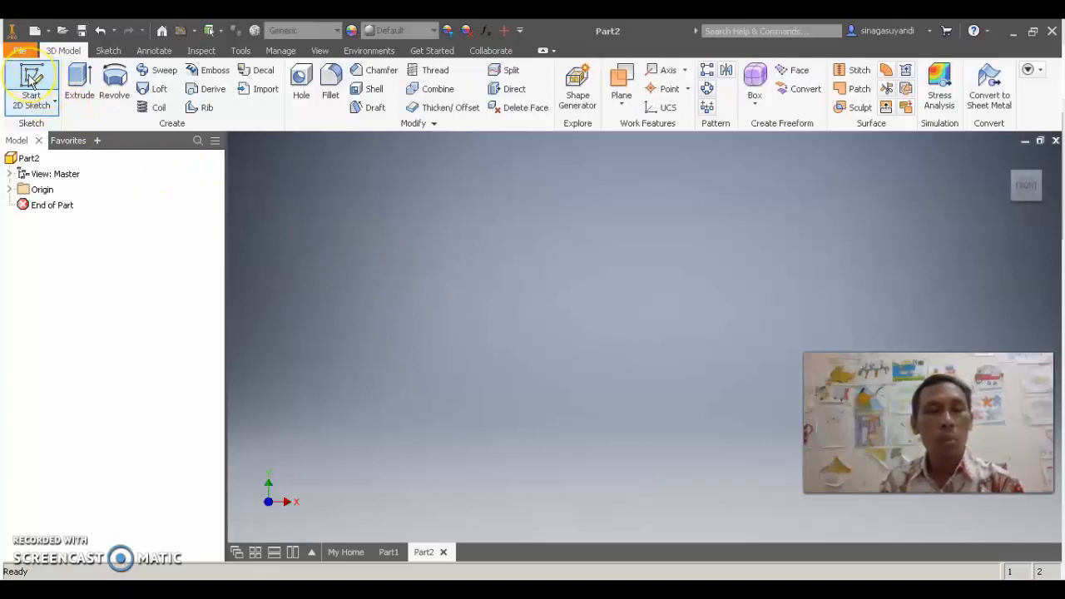
Start a 2D sketch on the front plane and draw a rectangle about 12.4 by 7.5 mm from the origin, up along positive X and Y
left_click(31, 80)
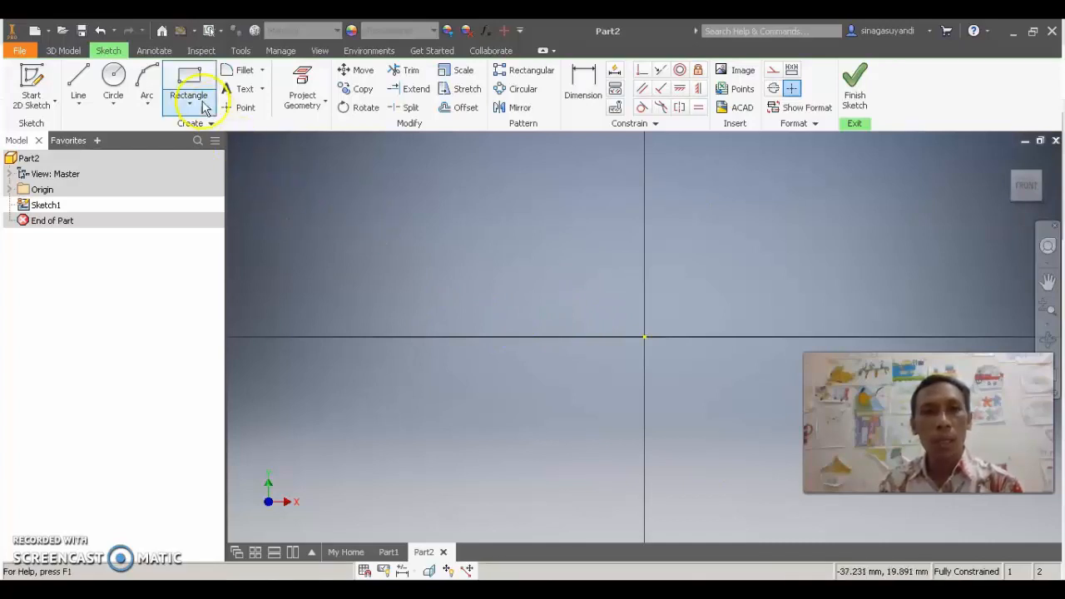
left_click(186, 80)
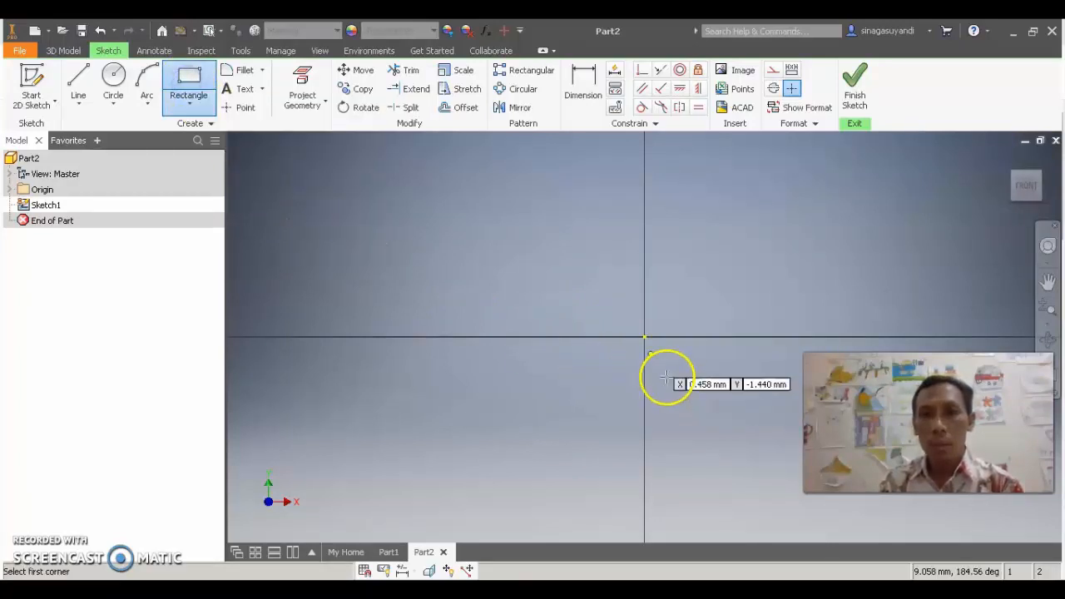
left_click(645, 337)
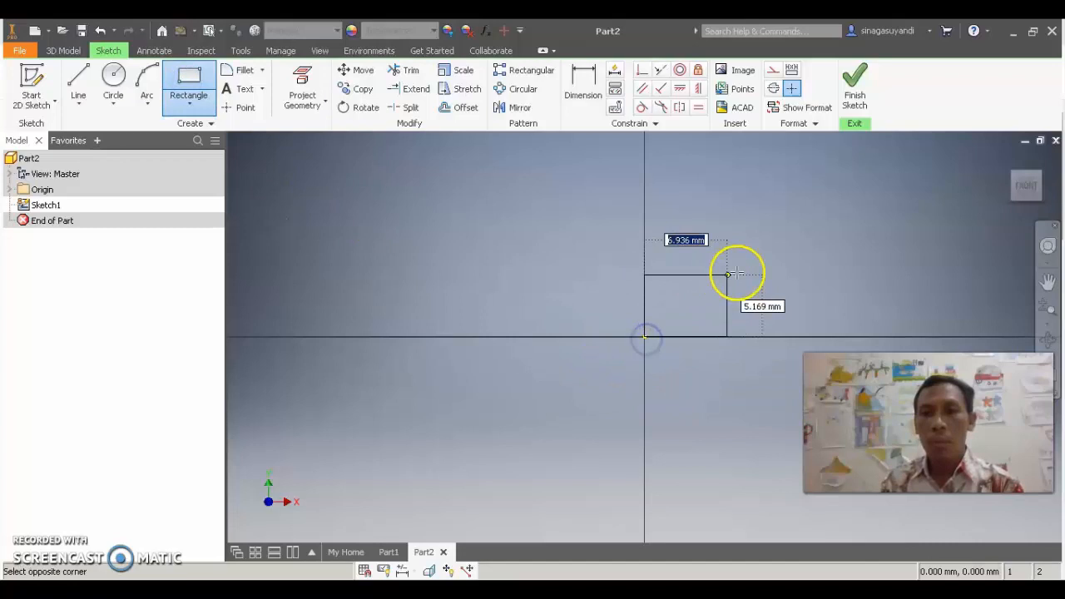
left_click(792, 248)
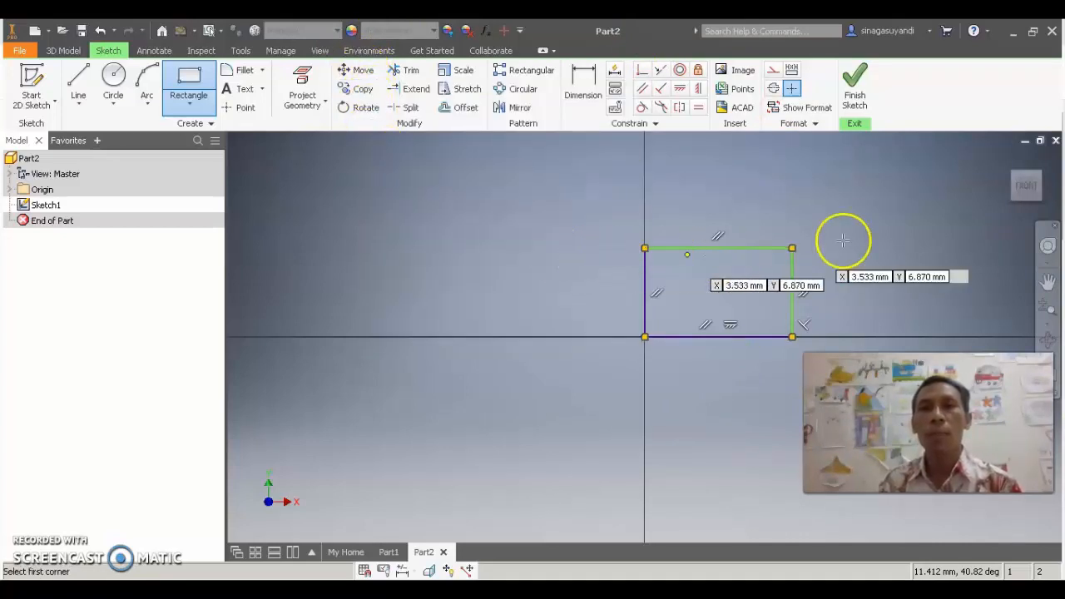
right_click(836, 191)
left_click(888, 192)
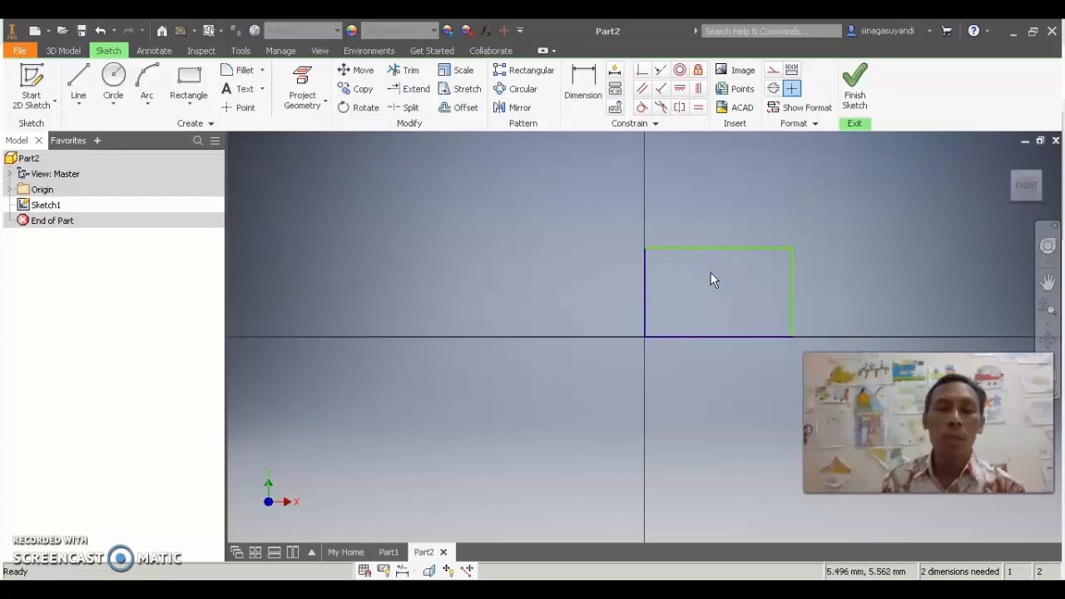
left_click(642, 280)
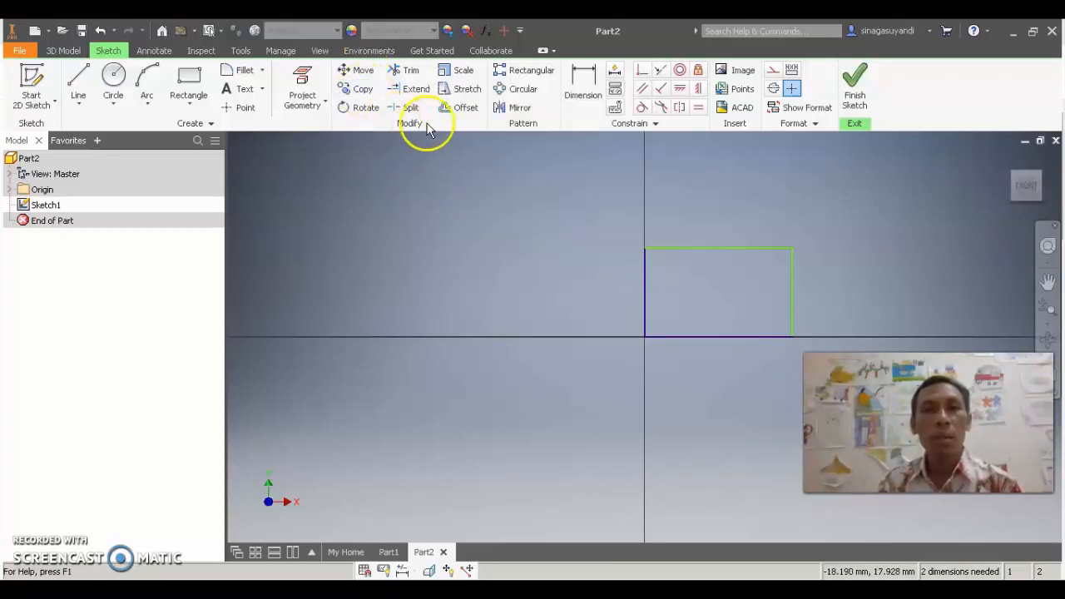
Move the whole rectangle by its lower-left corner to a spot below and left of the origin, removing its constraints to other geometry
left_click(363, 73)
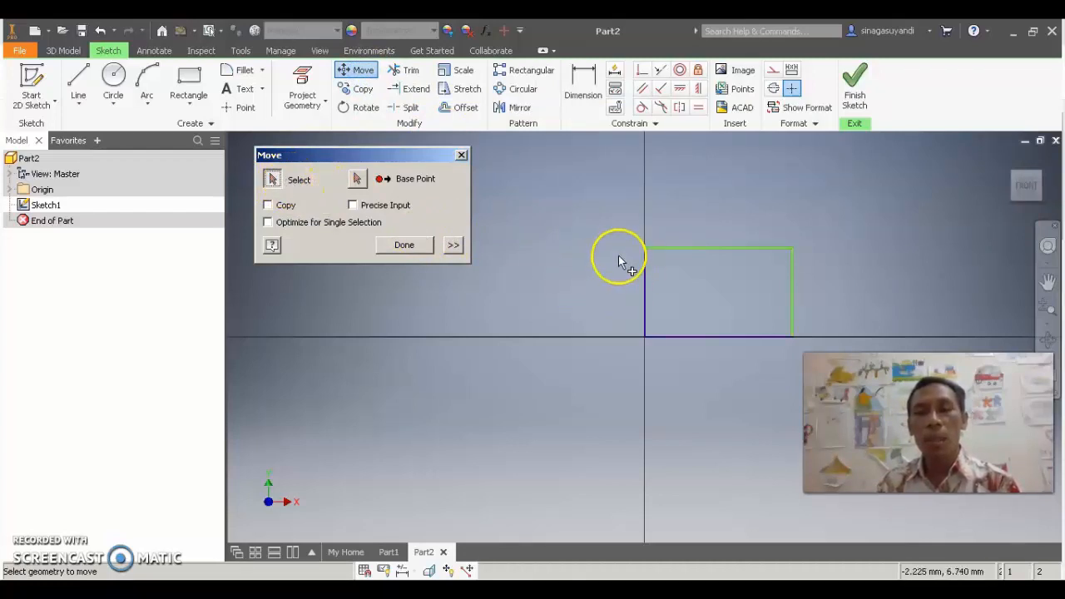
left_click_drag(616, 229, 819, 352)
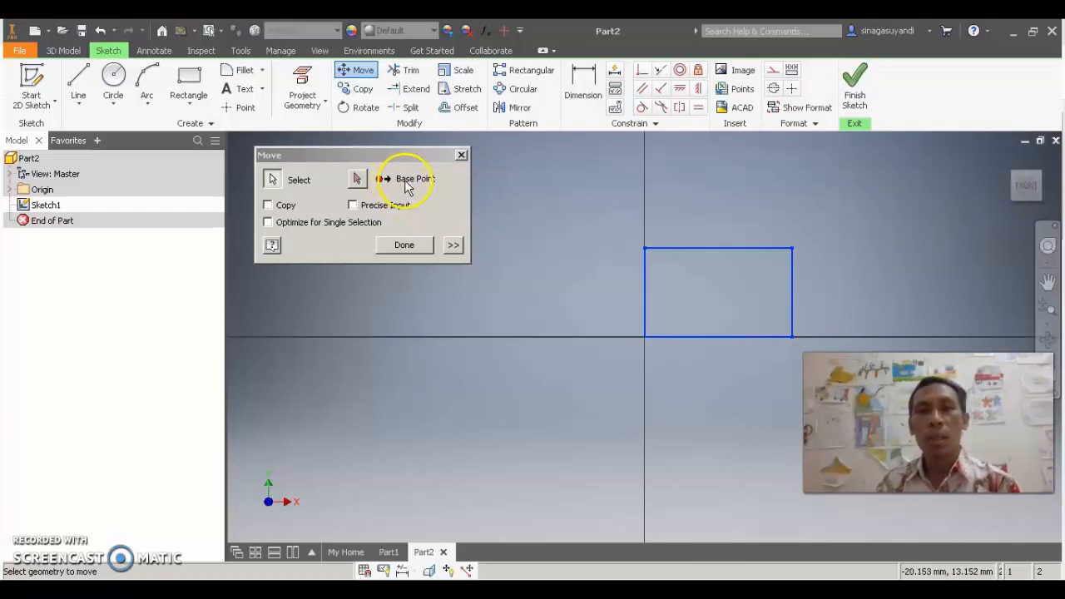
left_click(357, 179)
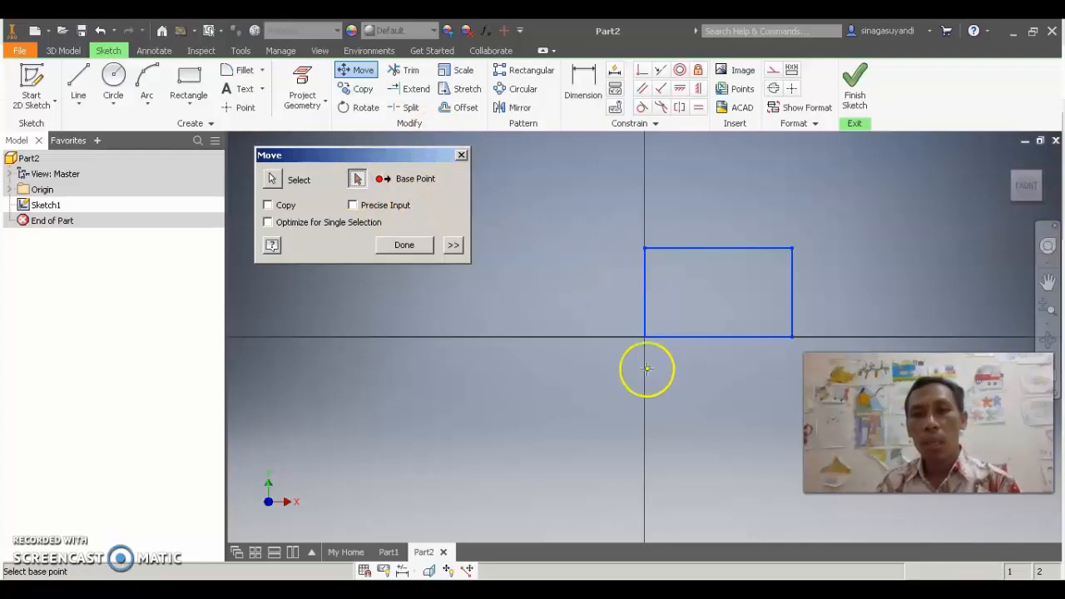
left_click(644, 337)
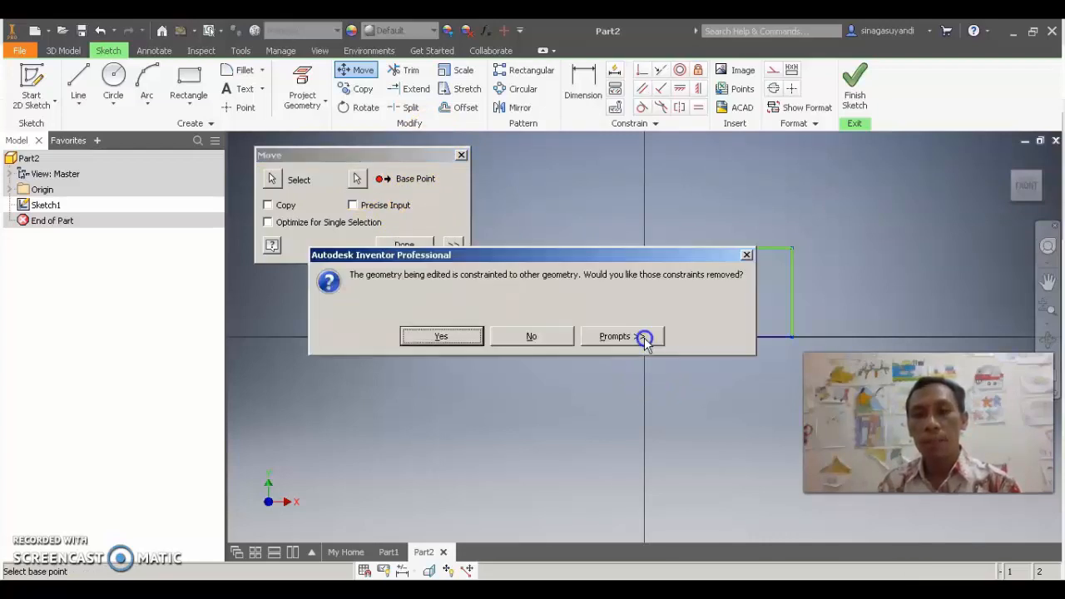
left_click(446, 336)
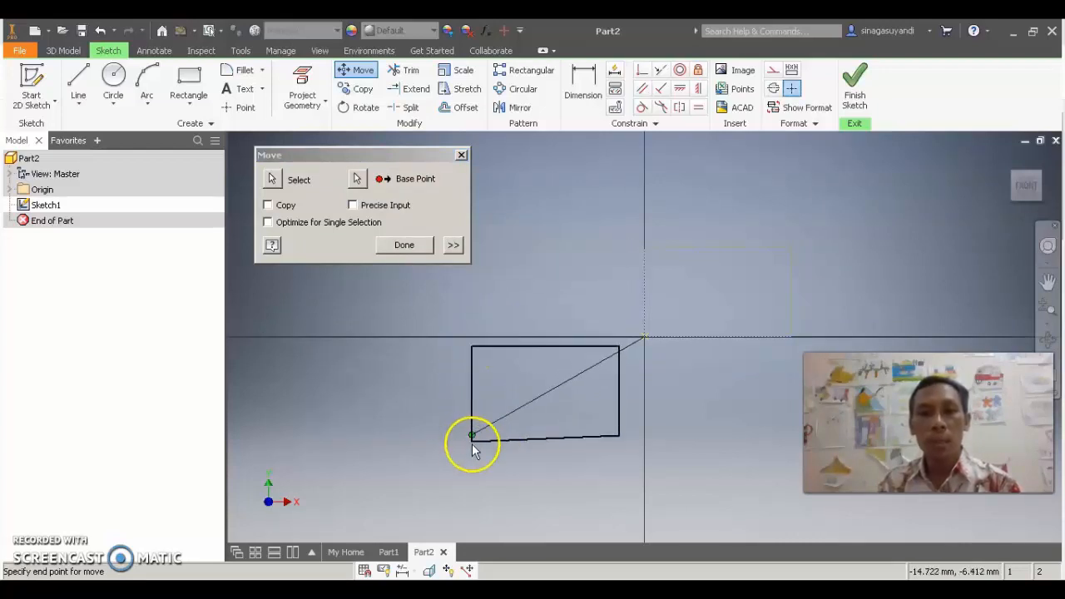
left_click(457, 458)
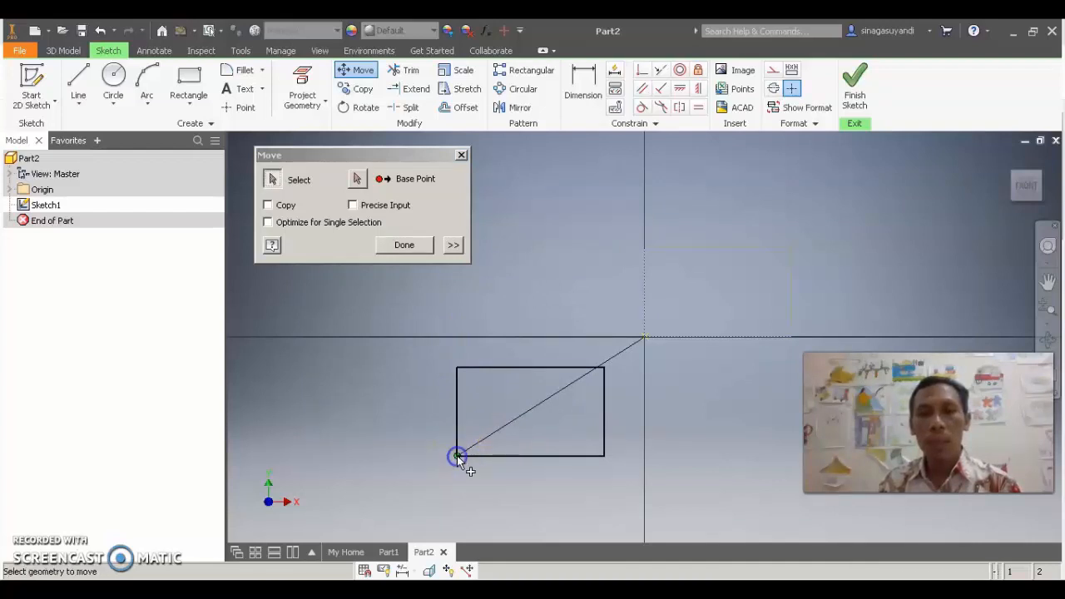
left_click(401, 246)
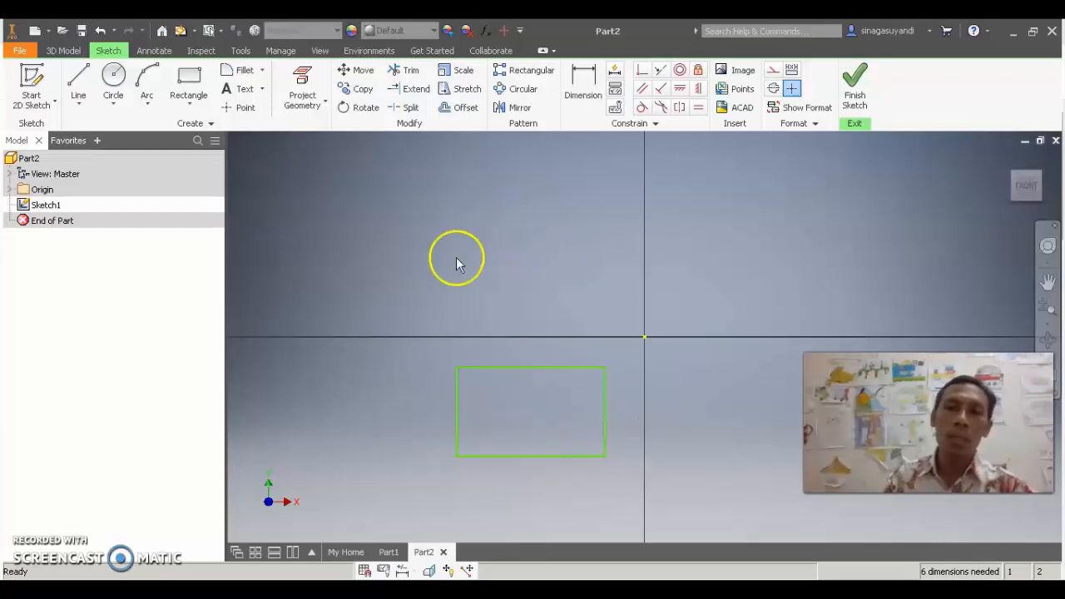
Move the rectangle straight up by its upper-right corner so it sits above the horizontal axis
left_click(356, 70)
left_click_drag(437, 349, 630, 485)
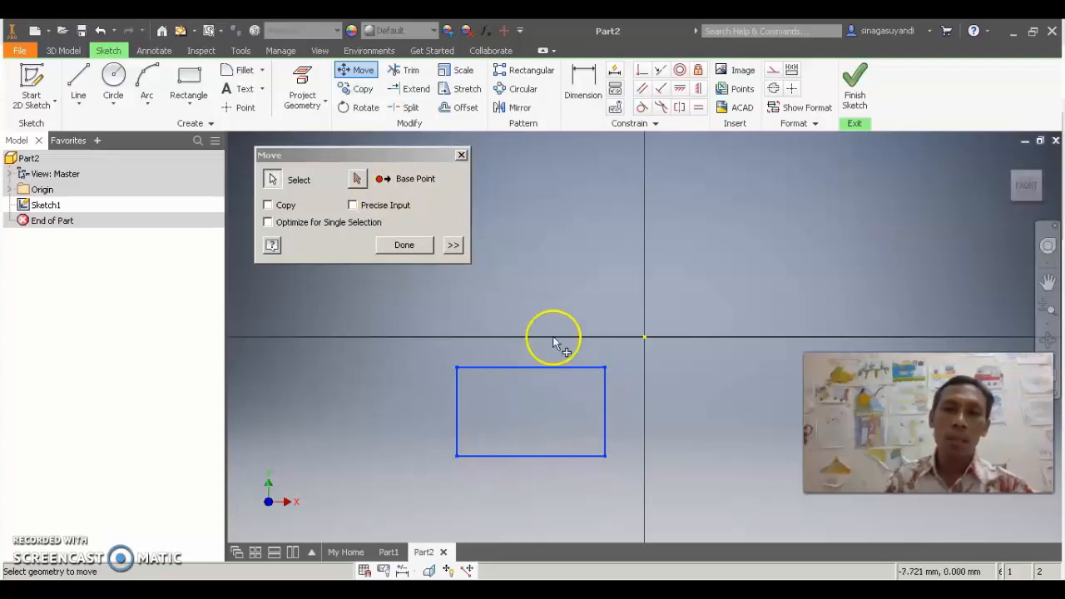
left_click(356, 178)
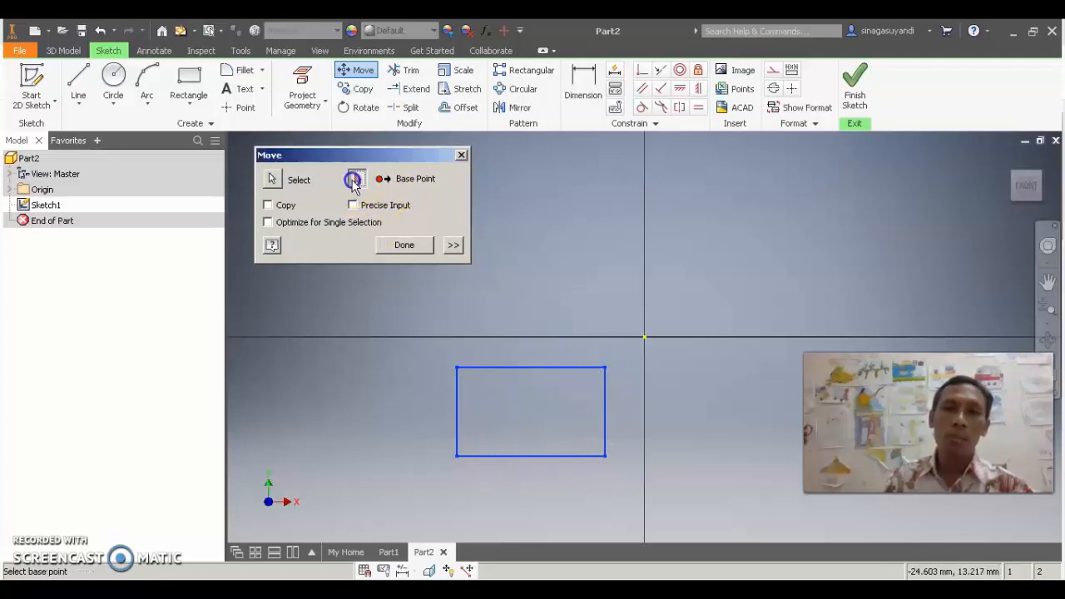
left_click(605, 367)
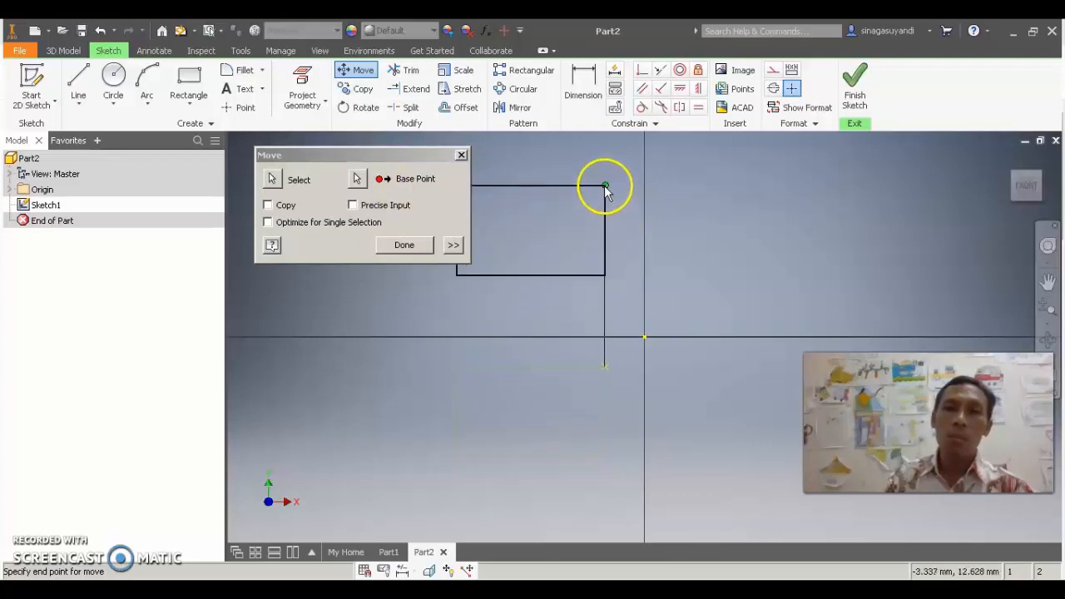
left_click(605, 191)
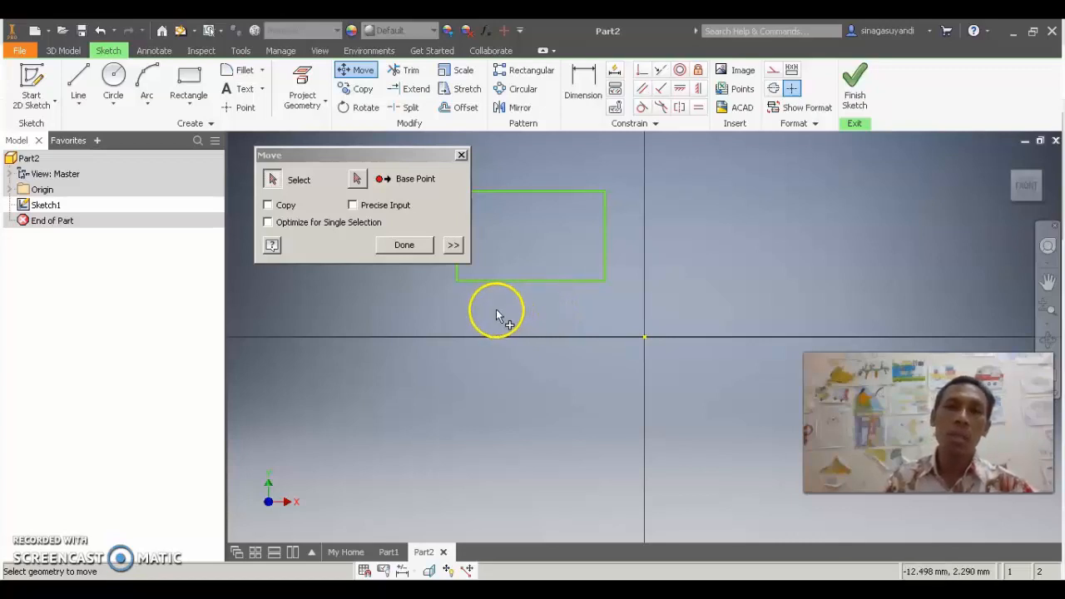
left_click(403, 247)
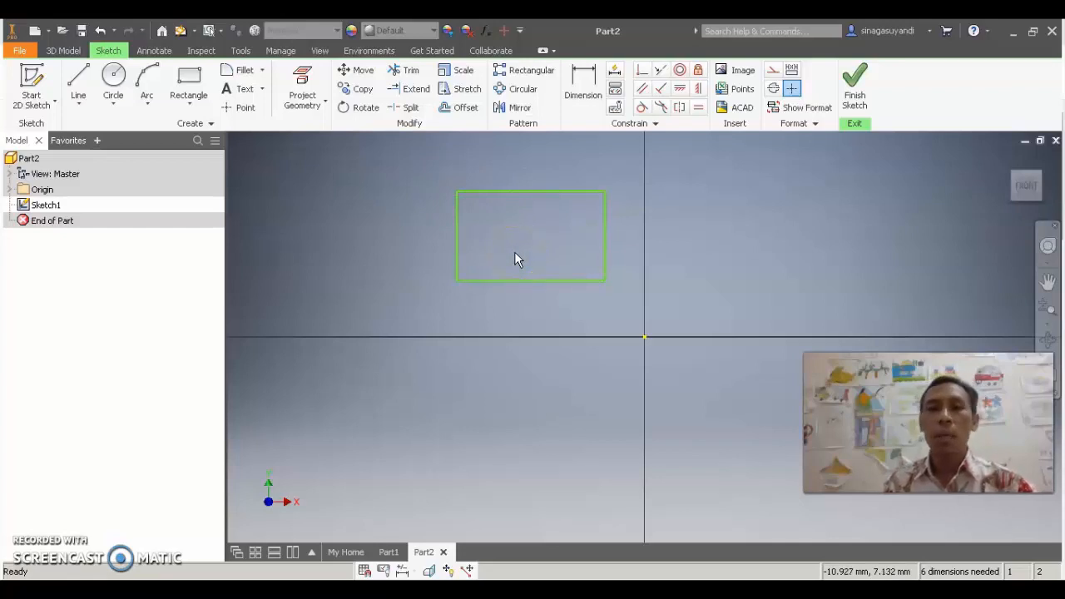
Copy the rectangle by its lower-right corner, placing two copies in the row above the horizontal axis and three in a row below it
left_click(360, 92)
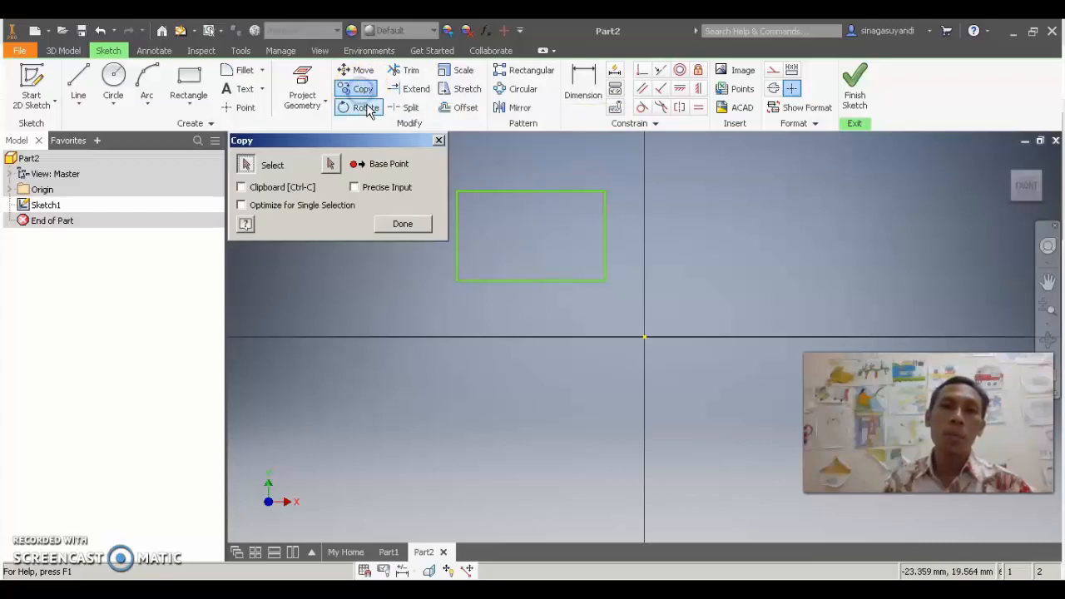
left_click(459, 188)
left_click_drag(460, 238, 623, 295)
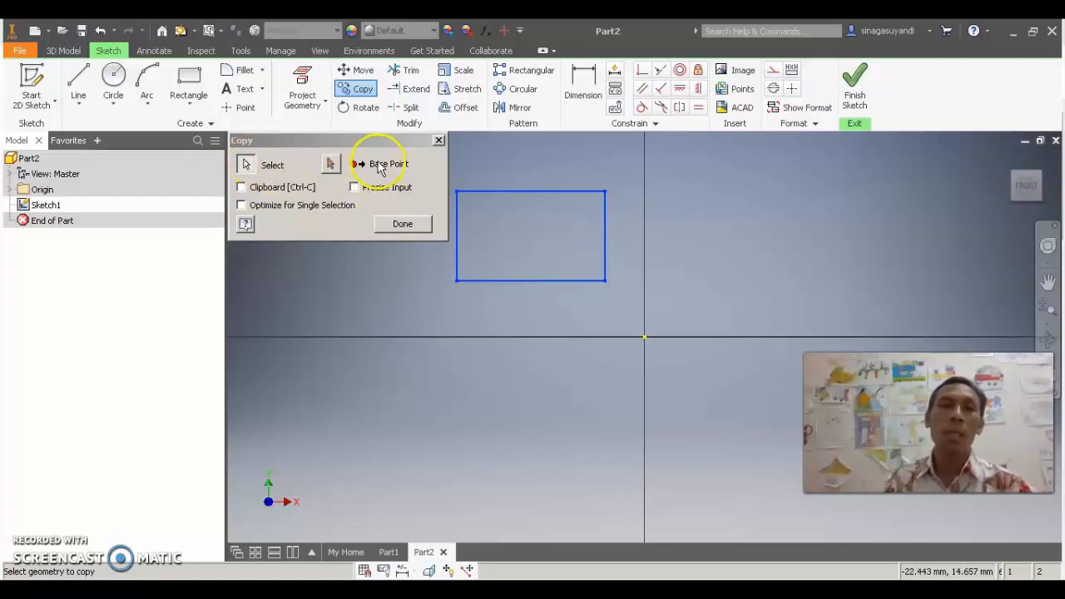
left_click(331, 164)
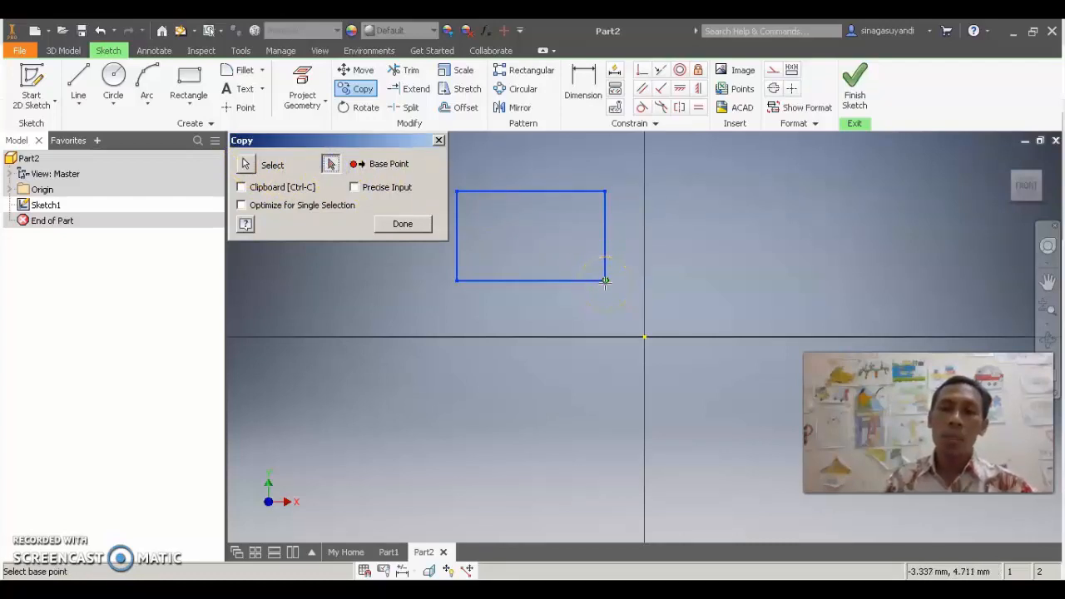
left_click_drag(605, 282, 834, 282)
left_click(823, 276)
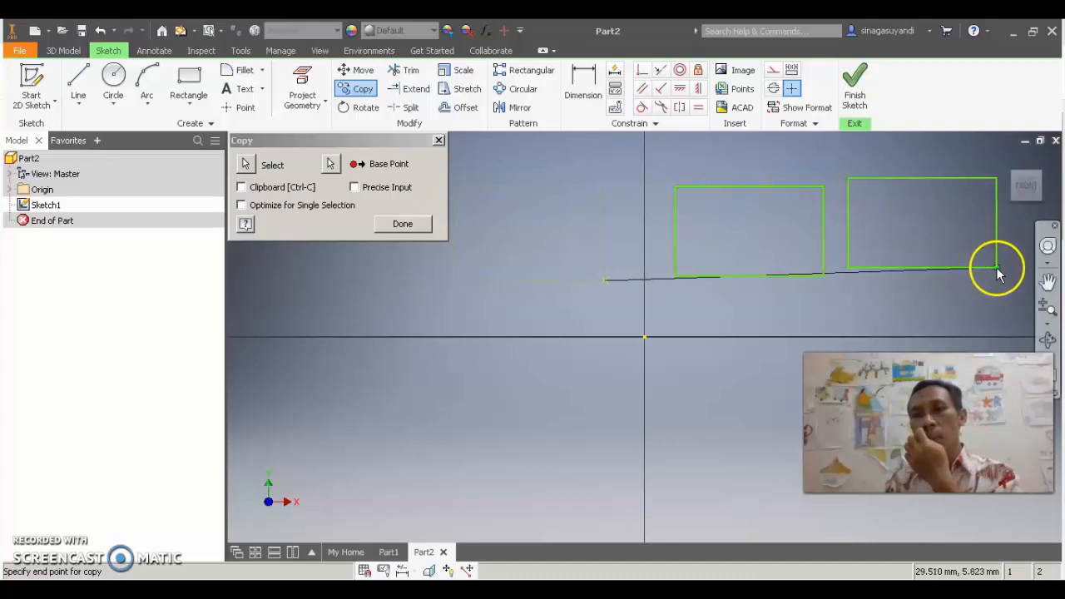
left_click(997, 268)
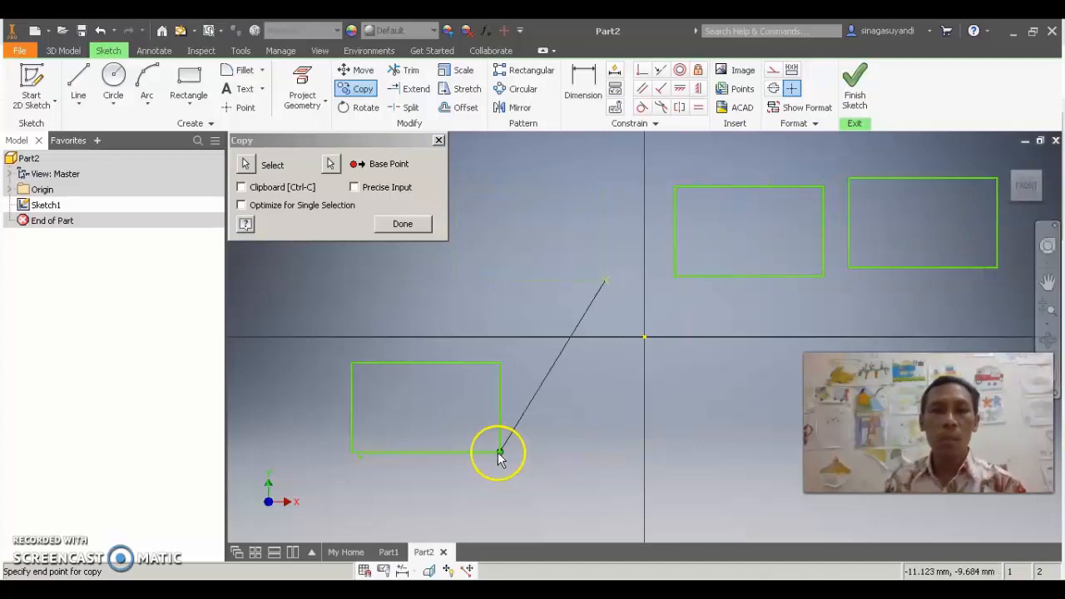
left_click(406, 453)
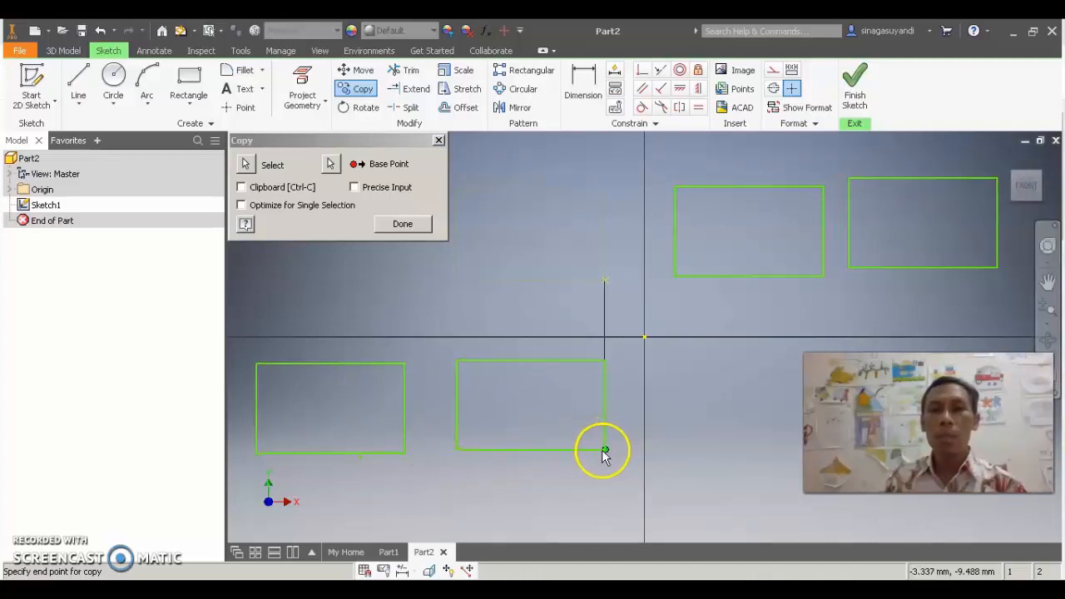
left_click(601, 453)
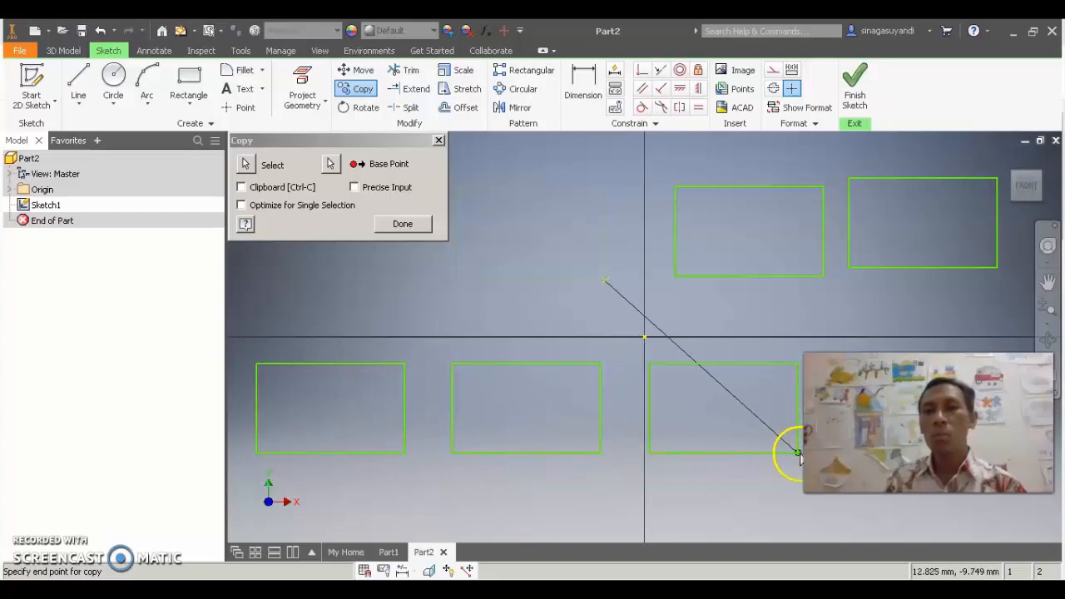
left_click(797, 452)
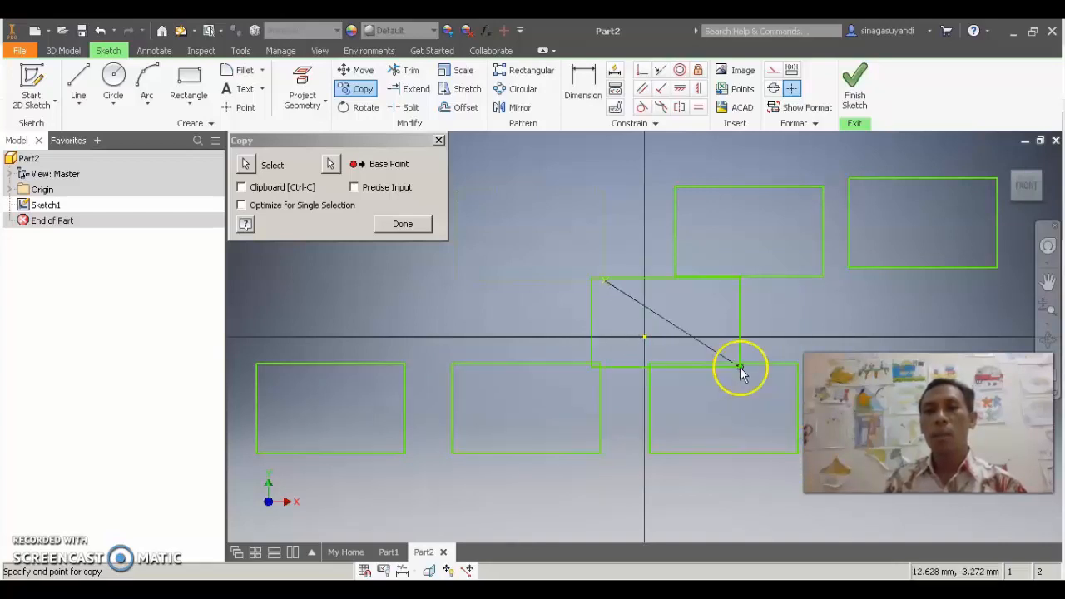
left_click(403, 225)
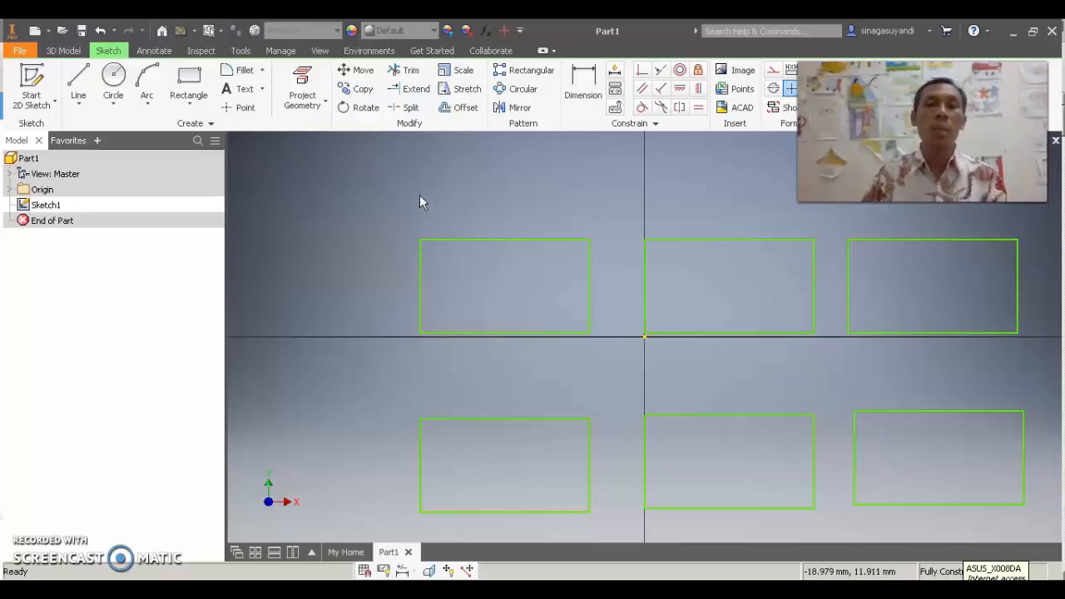
Rotate the upper-left rectangle by 45 degrees about its lower-left corner, removing its constraints to other geometry
left_click(364, 110)
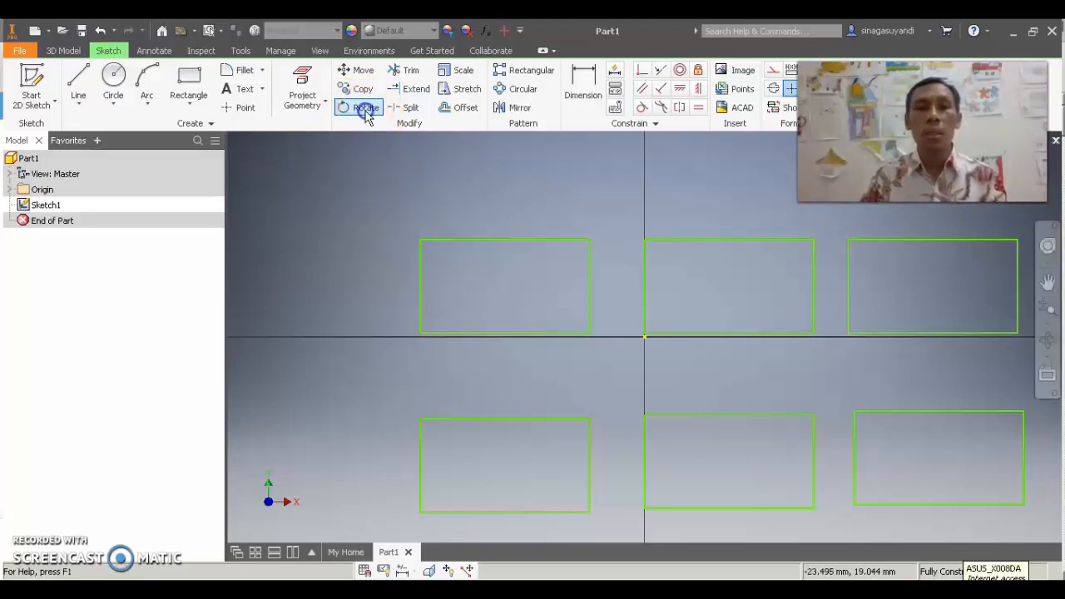
left_click_drag(350, 142, 297, 158)
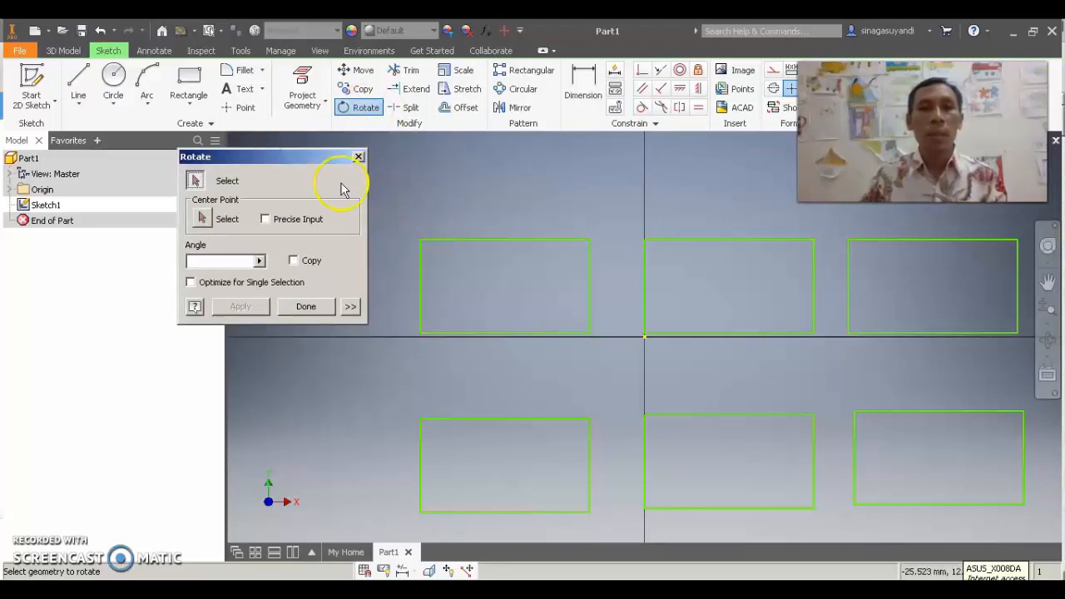
left_click_drag(399, 217, 612, 357)
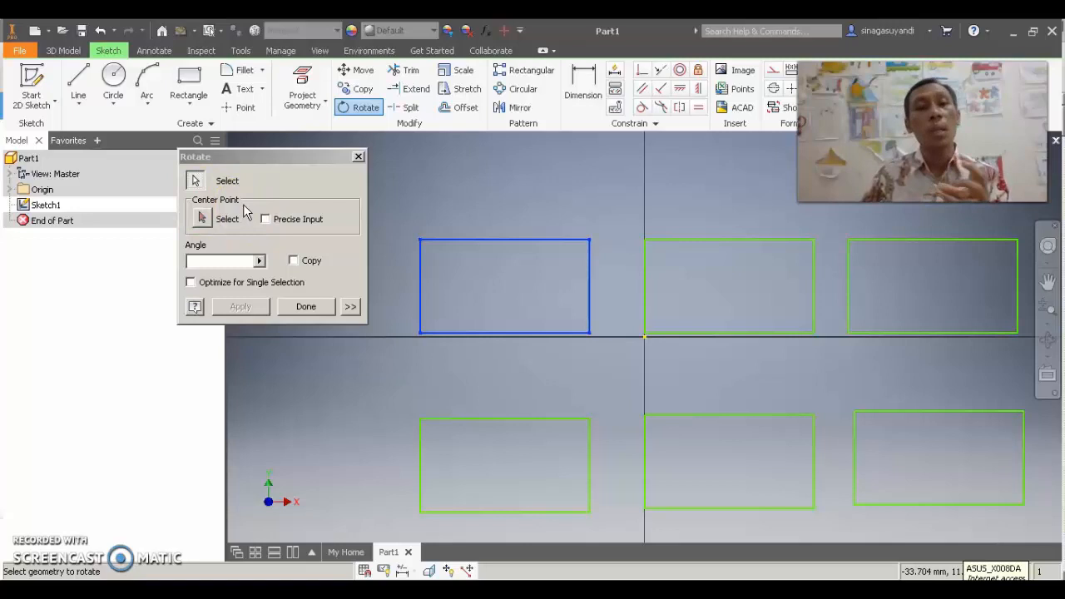
left_click(202, 221)
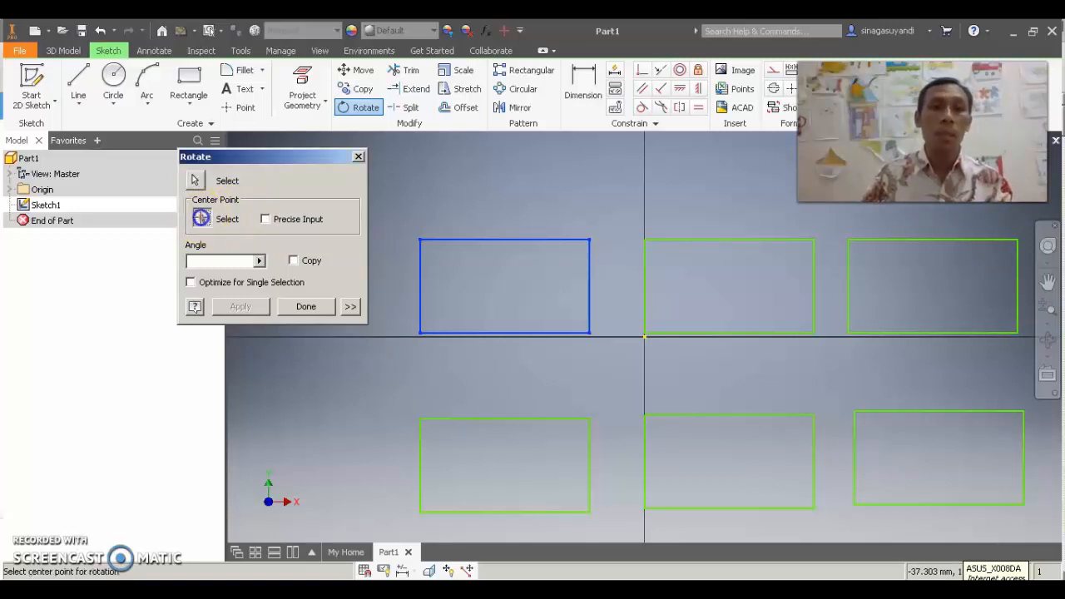
left_click(420, 334)
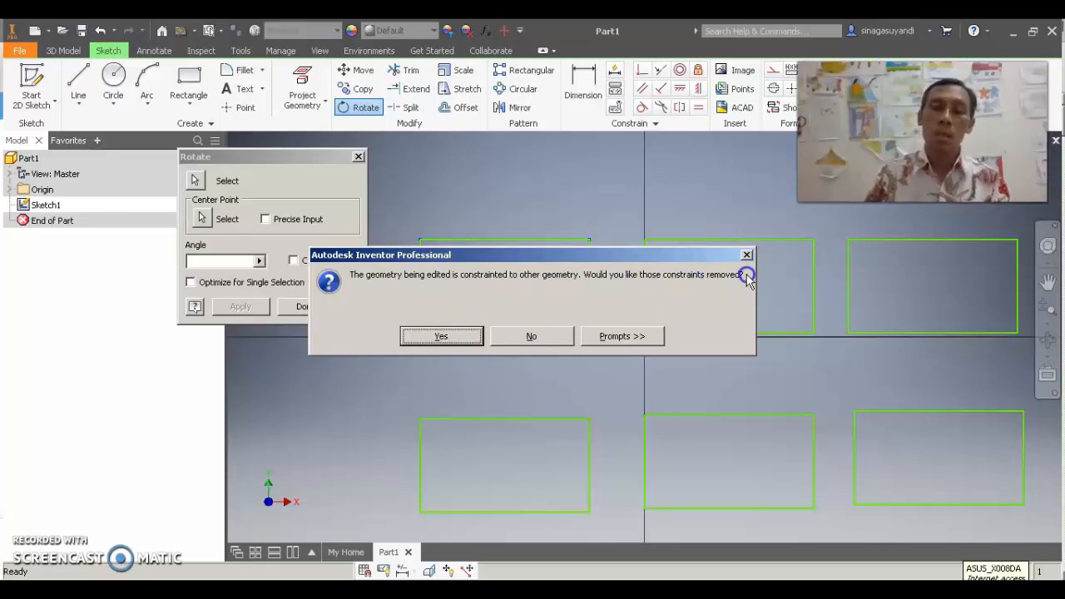
left_click(444, 337)
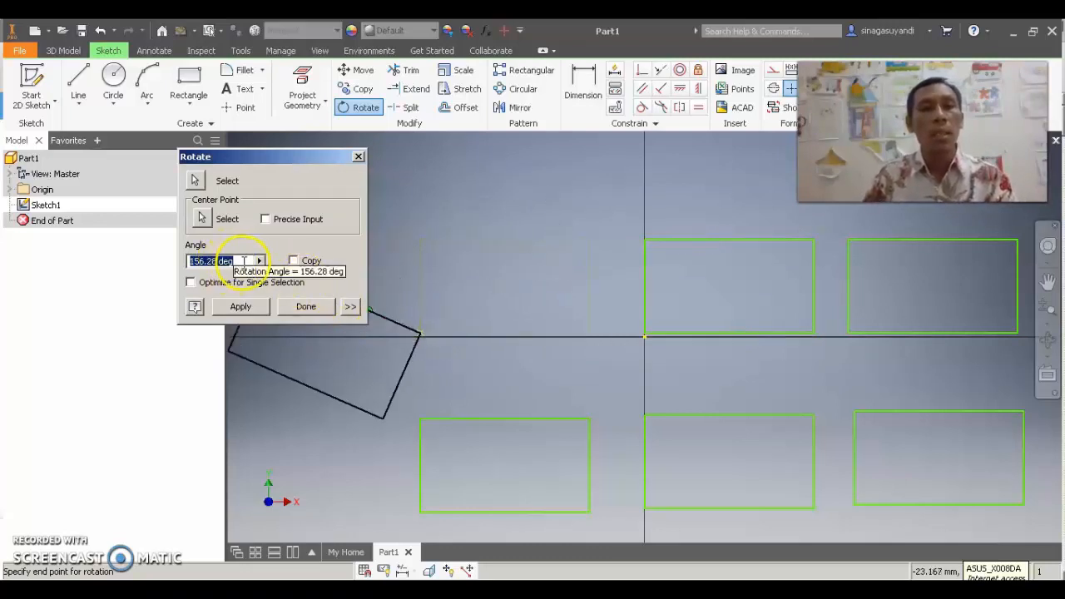
type("45")
left_click(252, 310)
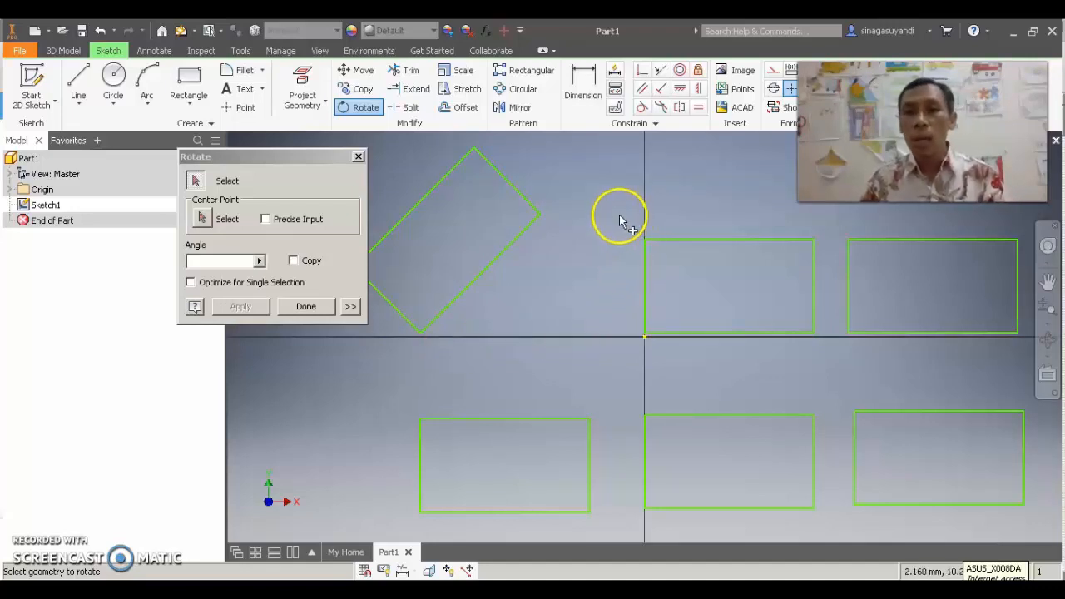
Rotate the upper-middle rectangle by 30 degrees about its upper-left corner, removing its constraints to other geometry
left_click_drag(616, 211, 828, 358)
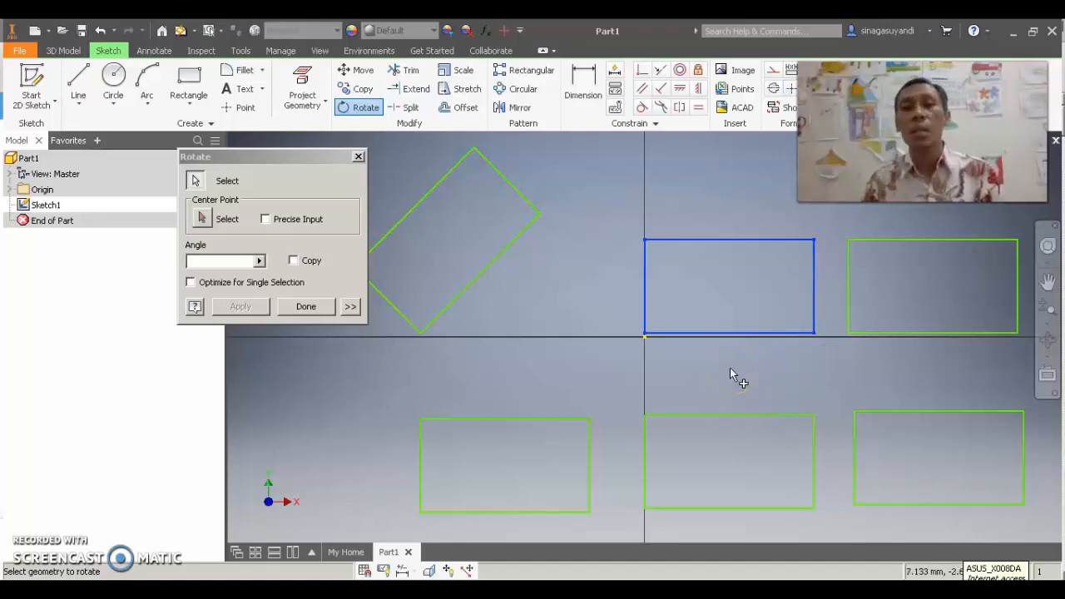
left_click(202, 221)
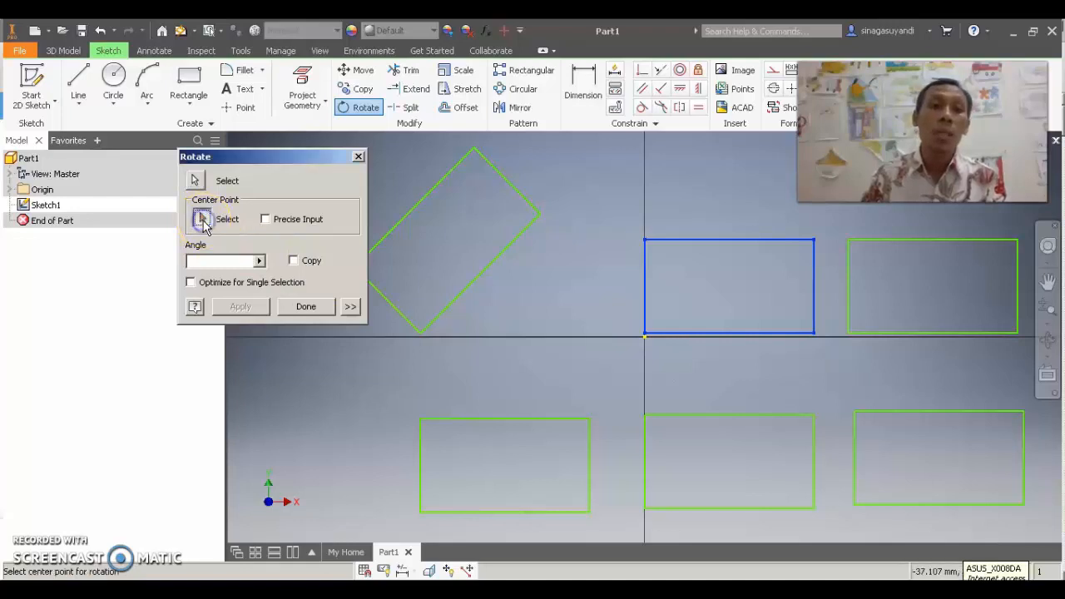
left_click(644, 242)
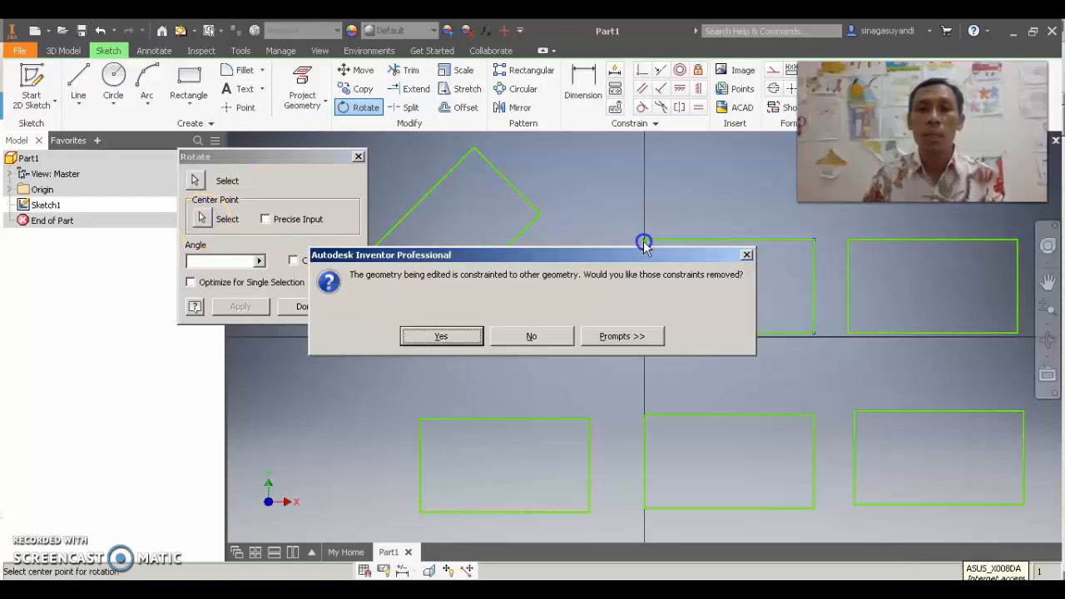
left_click(458, 338)
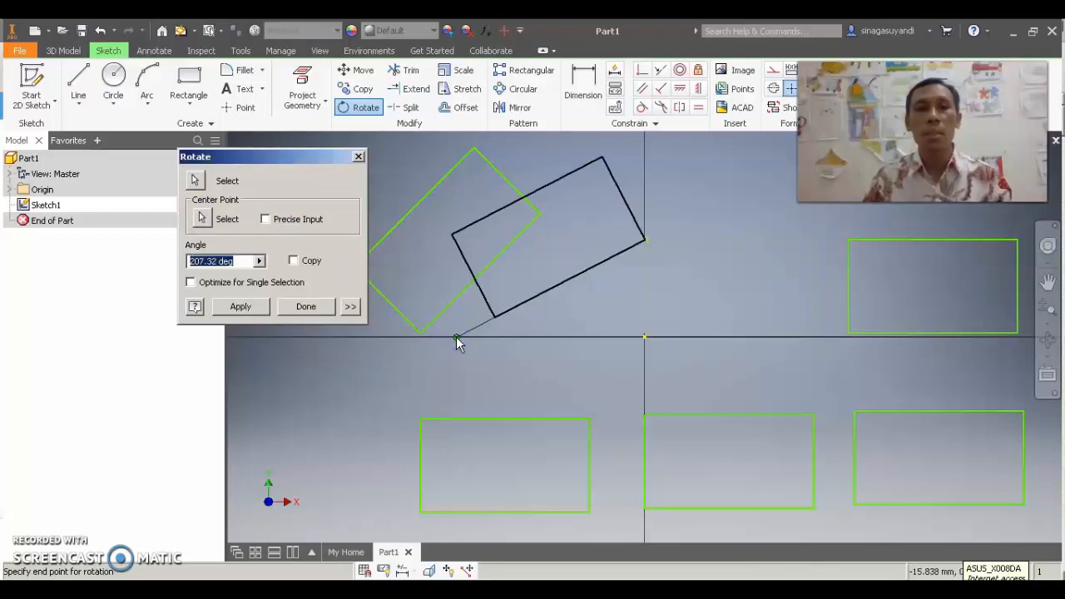
type("2")
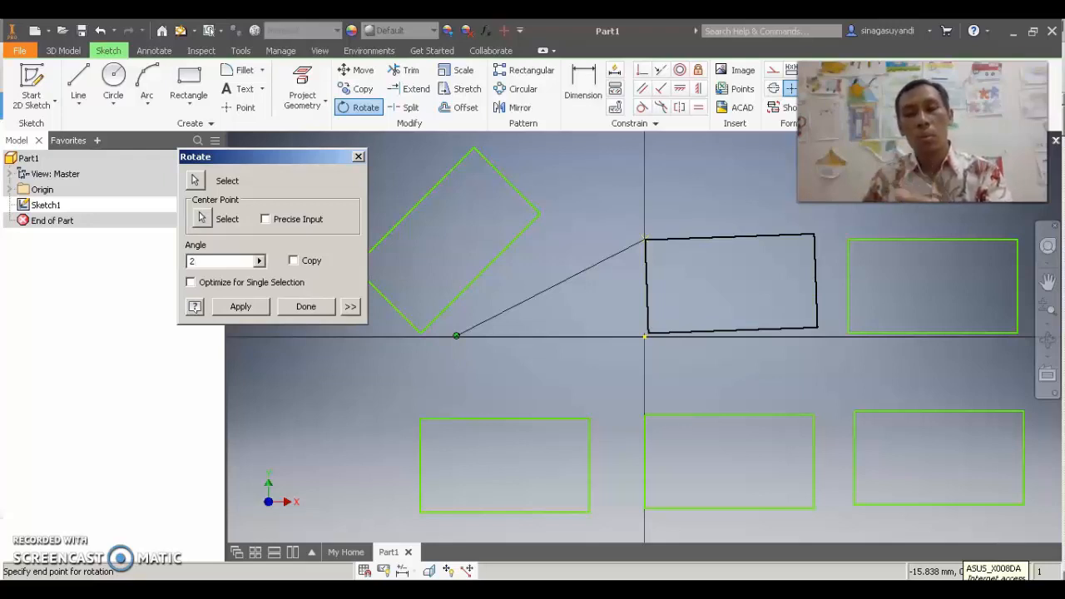
key("BackSpace")
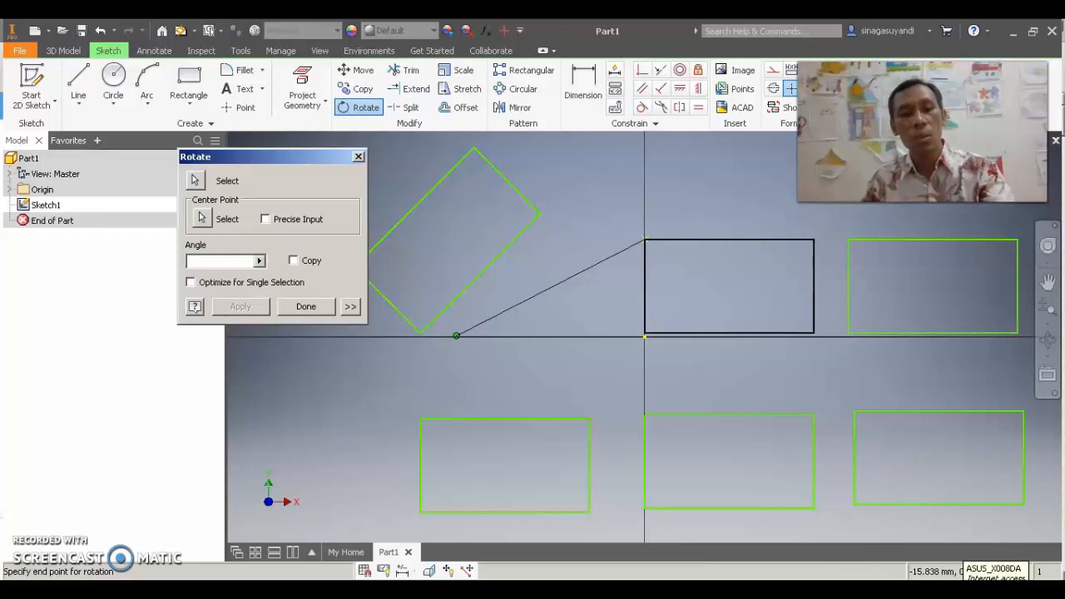
type("30")
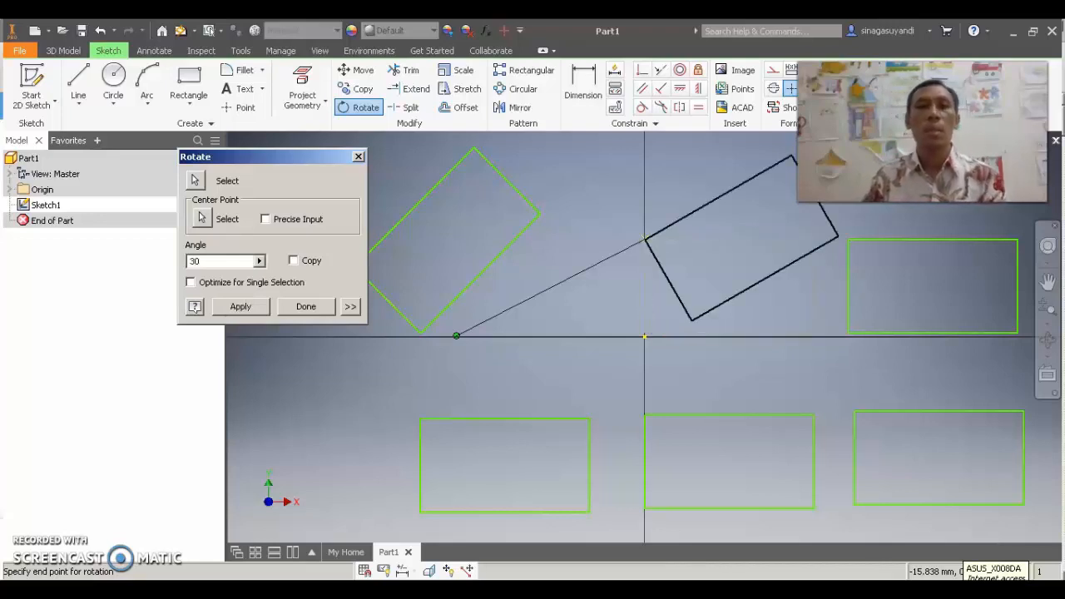
left_click(241, 306)
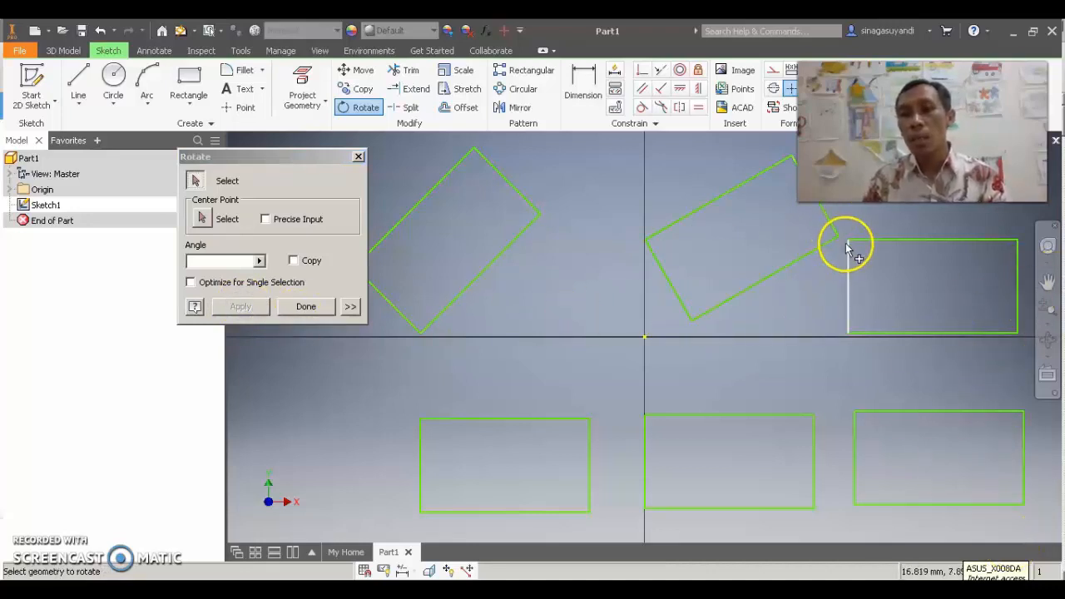
Rotate the upper-right rectangle by 90 degrees about its lower-right corner, removing its constraints to other geometry, and finish the Rotate command
left_click_drag(840, 222, 1028, 364)
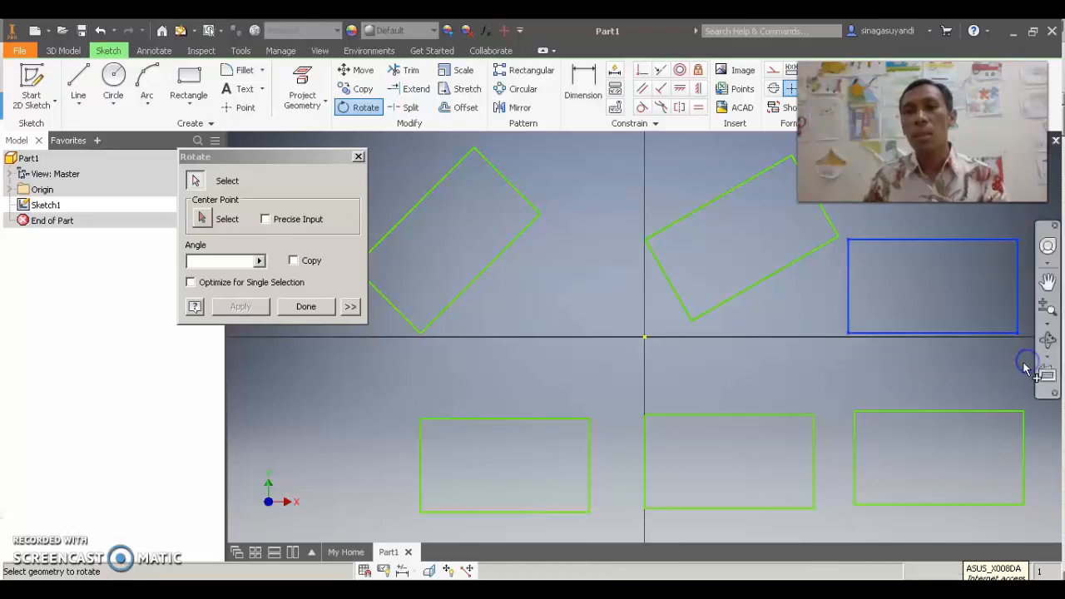
left_click(200, 221)
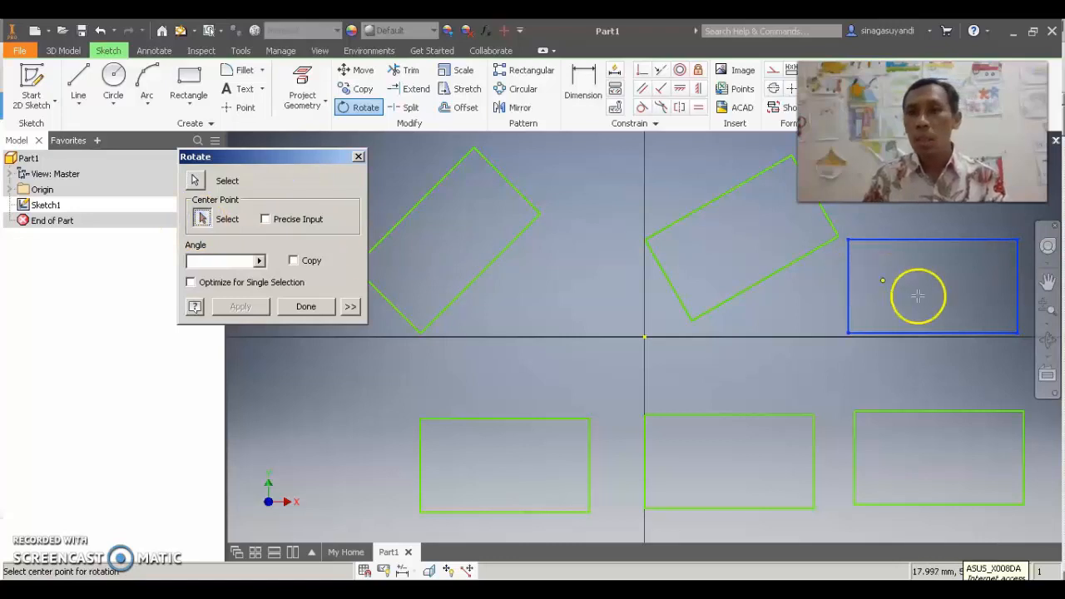
left_click(1008, 332)
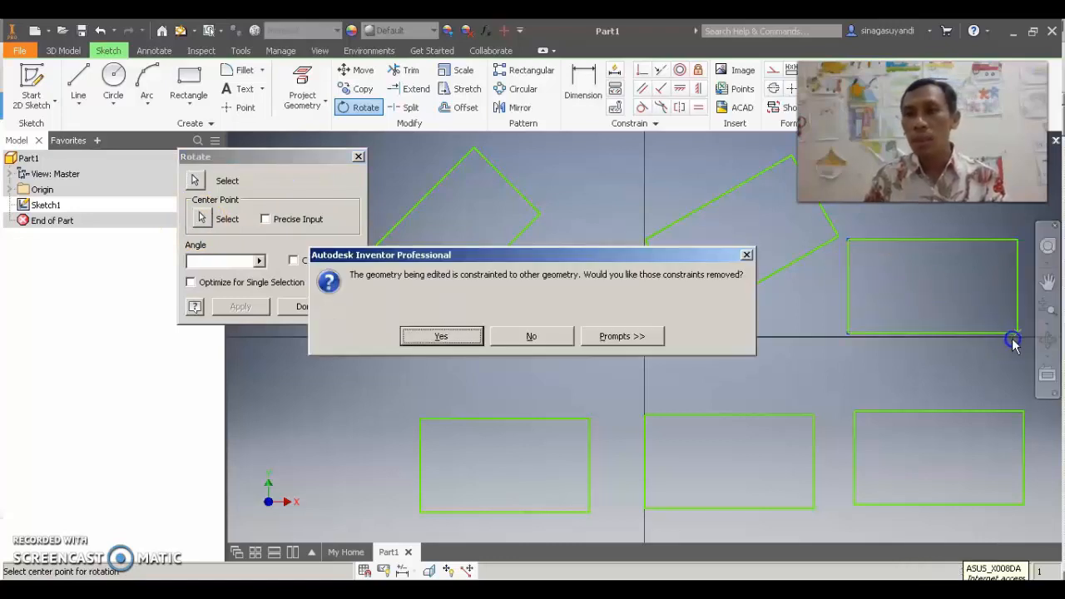
left_click(449, 339)
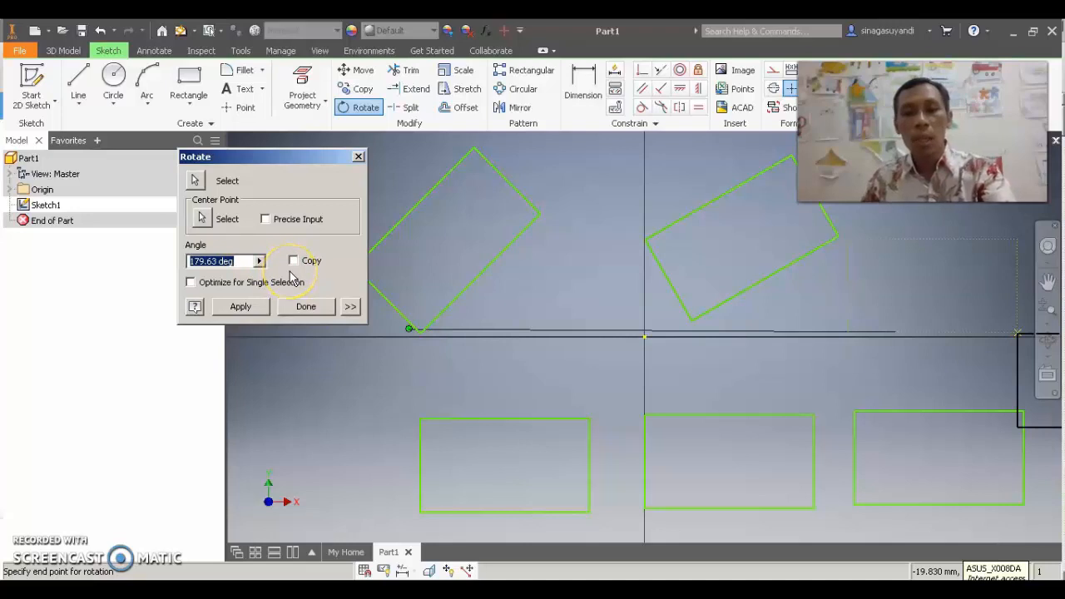
type("90")
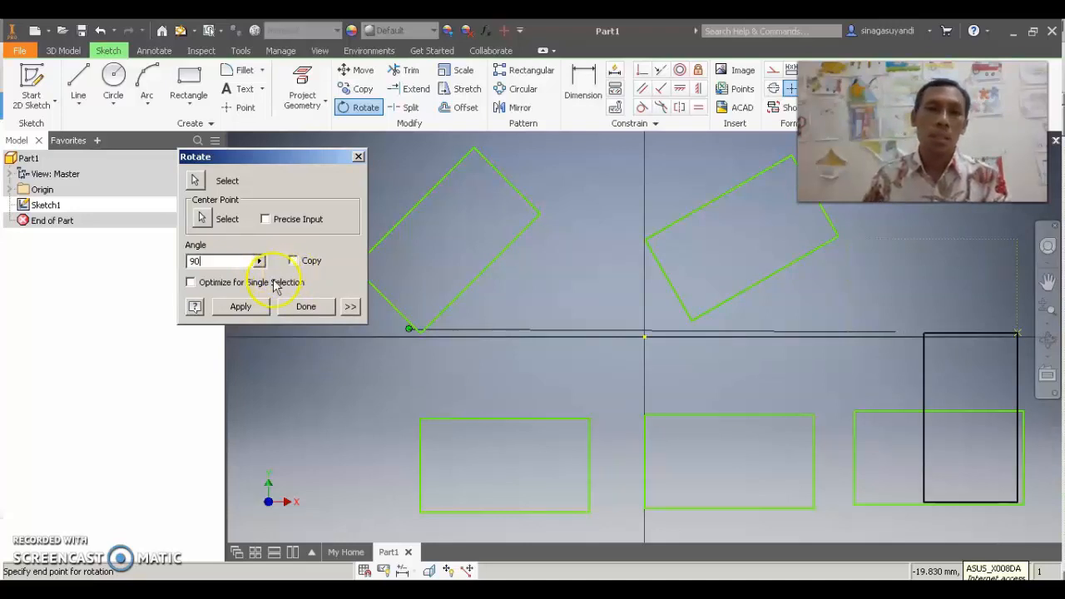
left_click(241, 306)
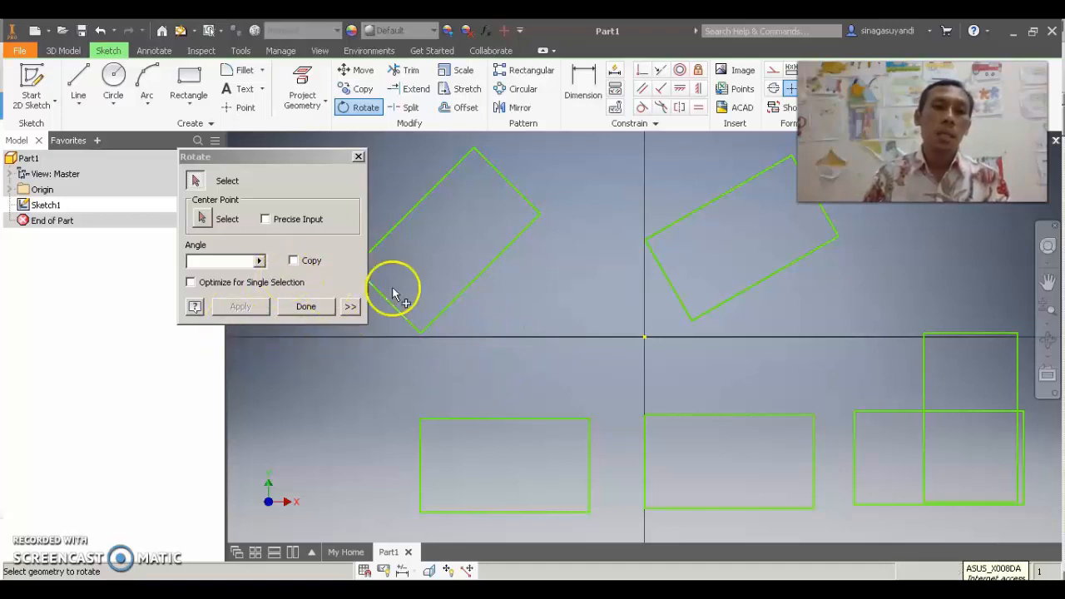
left_click(307, 310)
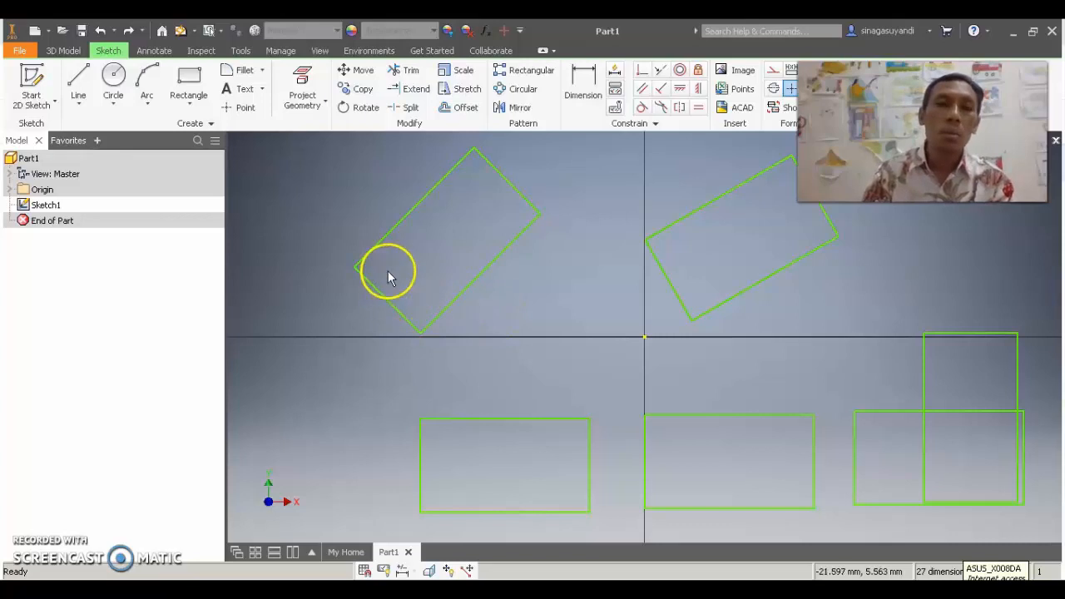
Draw a circle about 12.8 mm in diameter centred in the 45-degree rectangle and trim the rectangle's two long sides inside it
left_click(114, 77)
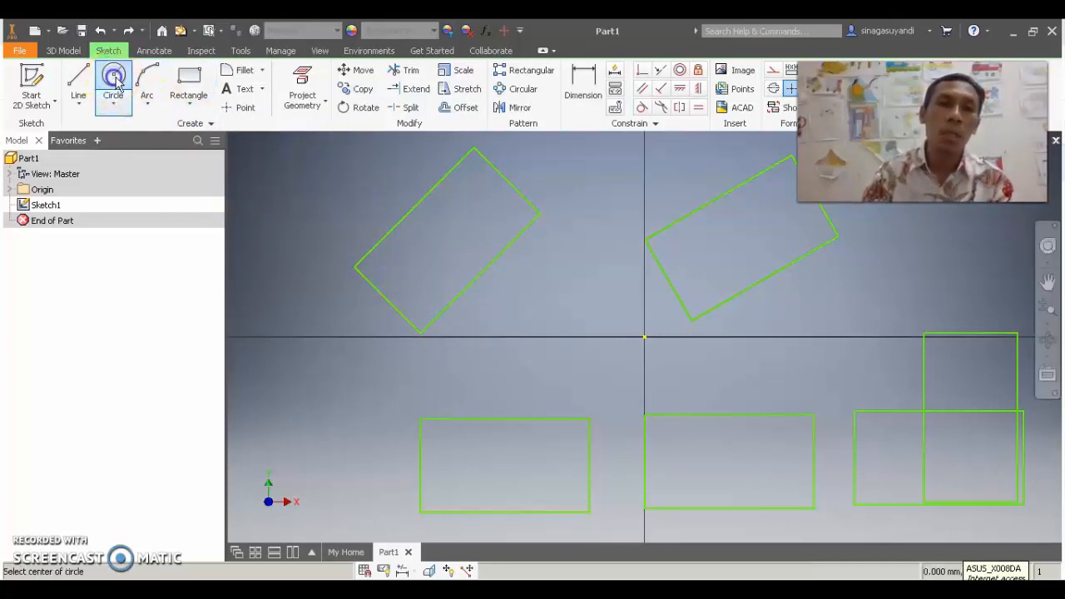
left_click(447, 242)
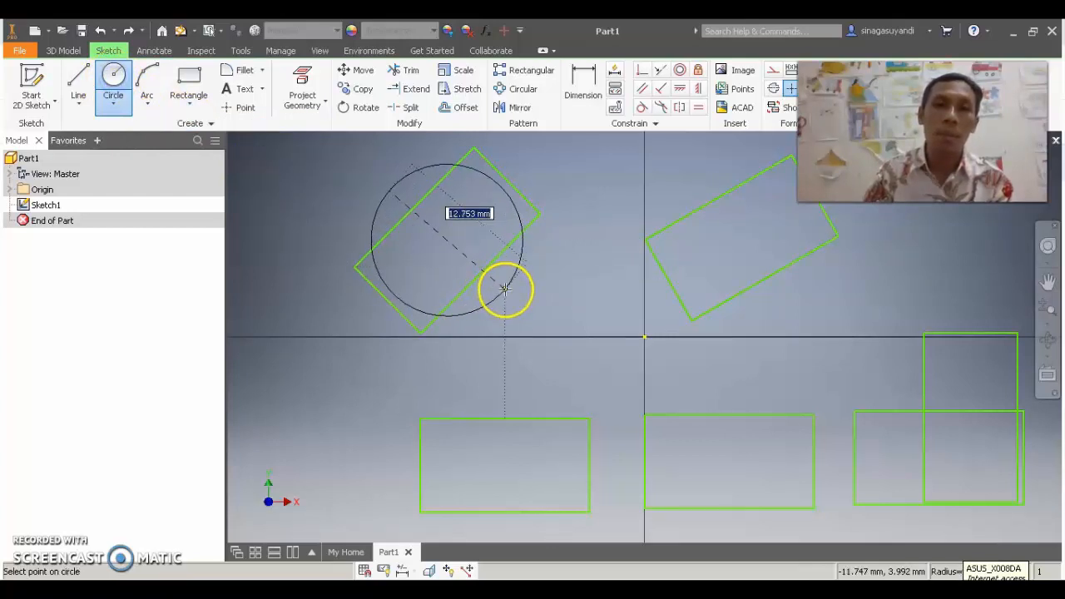
left_click(504, 287)
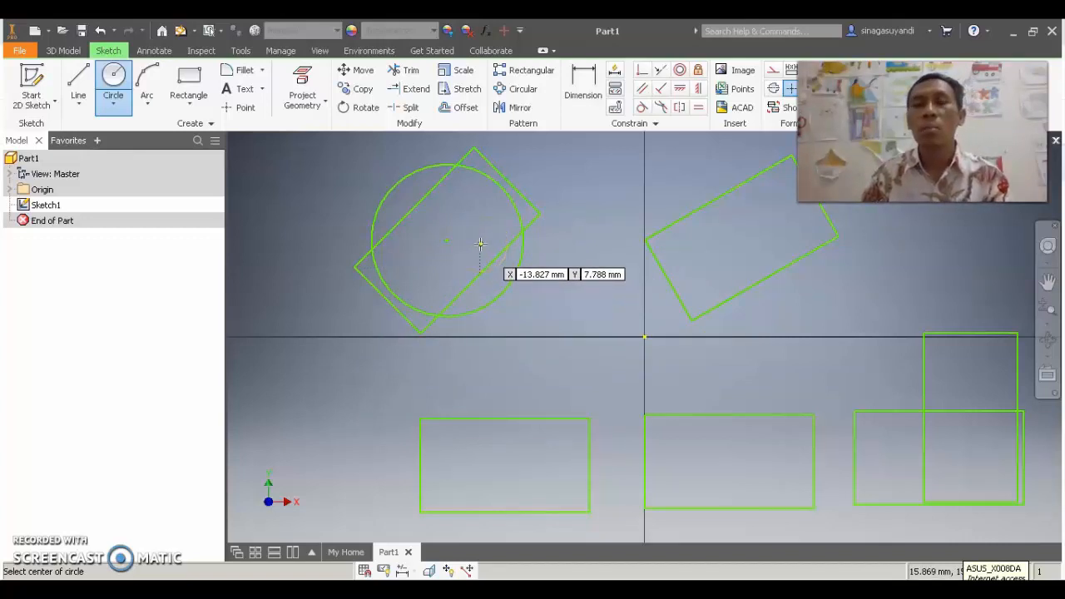
left_click(411, 71)
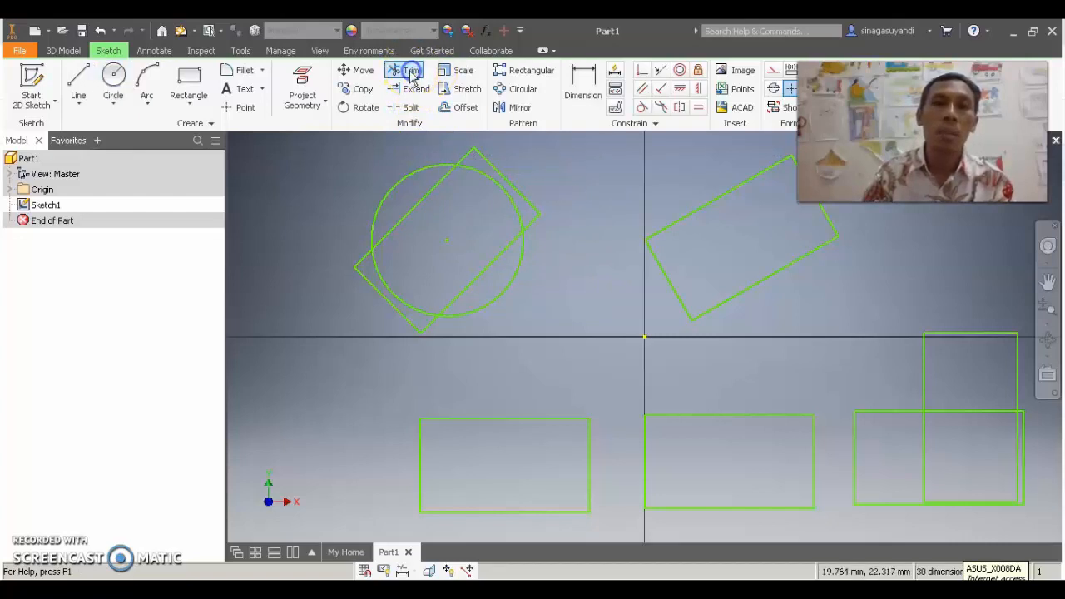
left_click(414, 212)
left_click(484, 275)
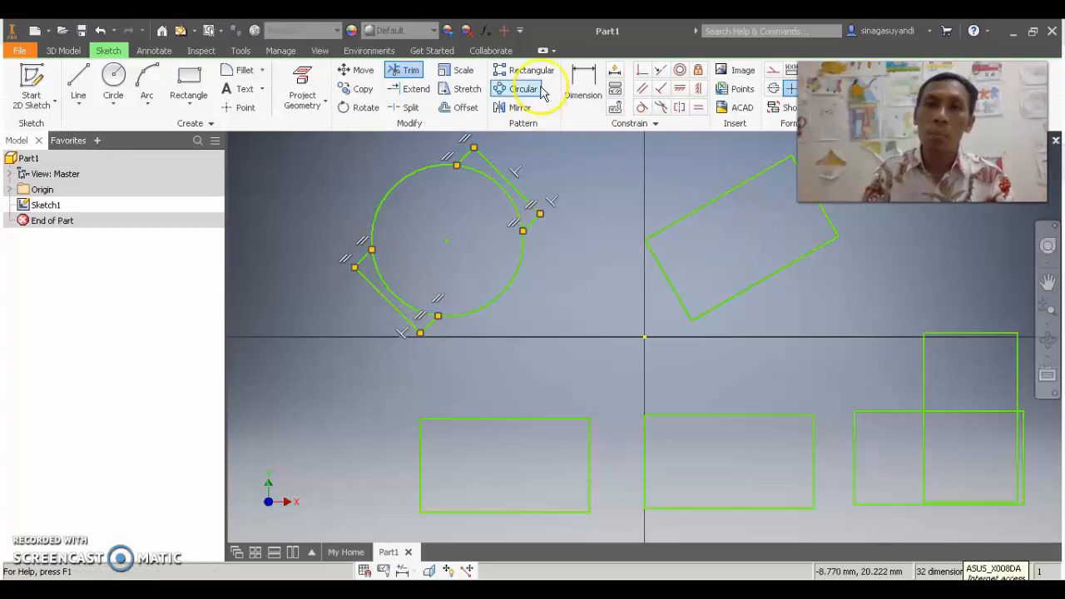
Trim away every side of the rectangle tilted by 30 degrees above the horizontal axis
left_click(703, 208)
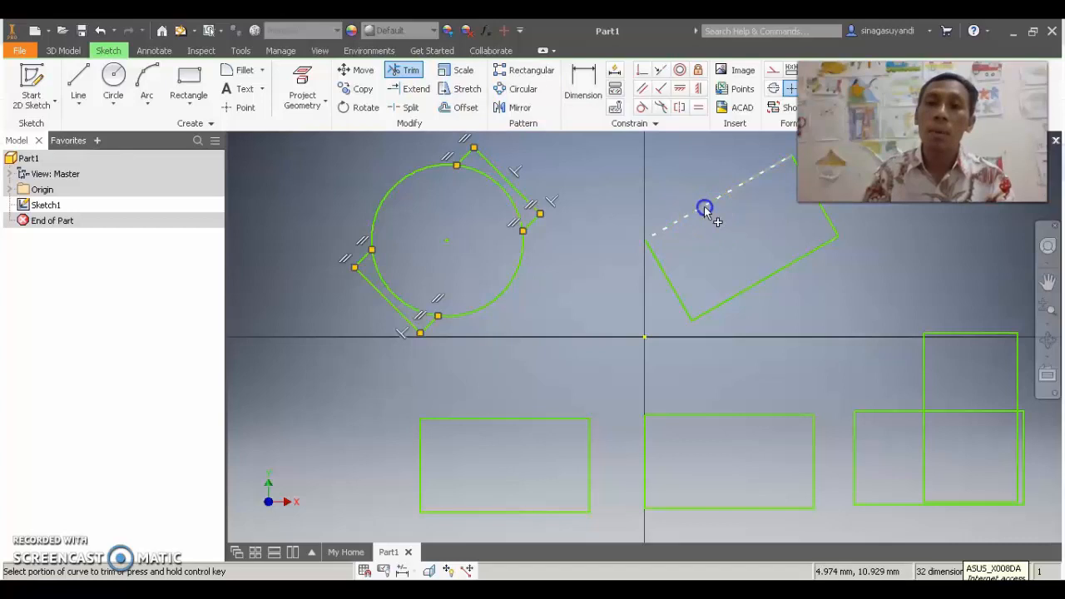
left_click(769, 281)
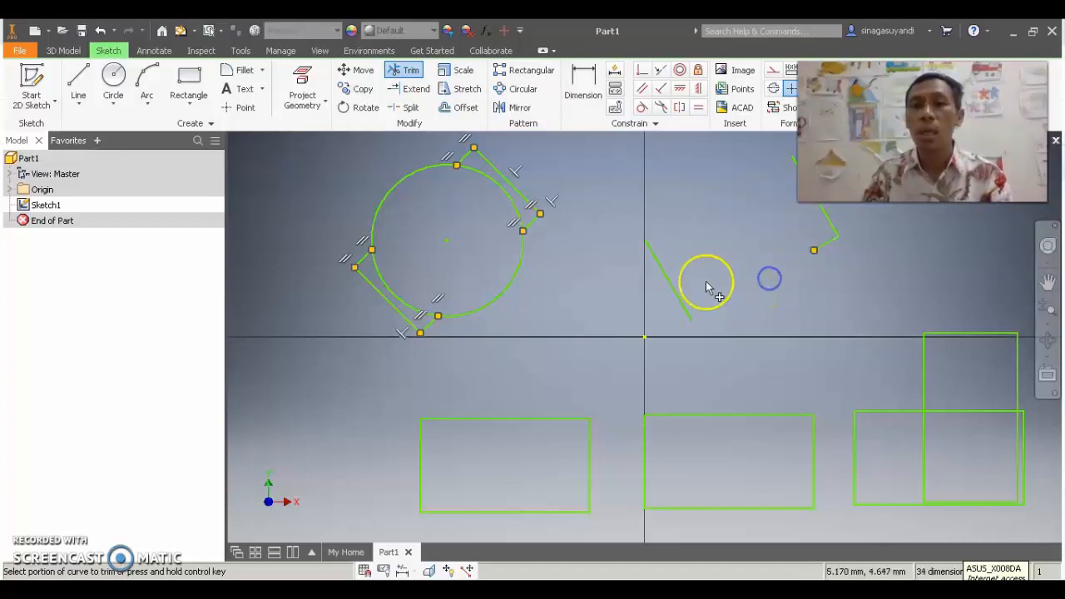
left_click(674, 293)
left_click(826, 246)
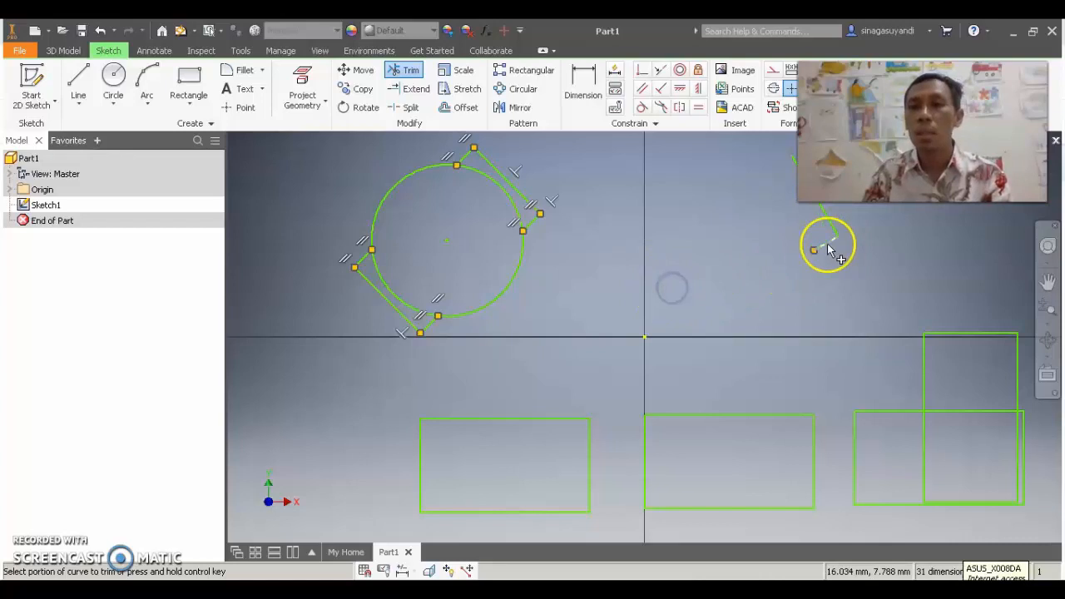
left_click(828, 223)
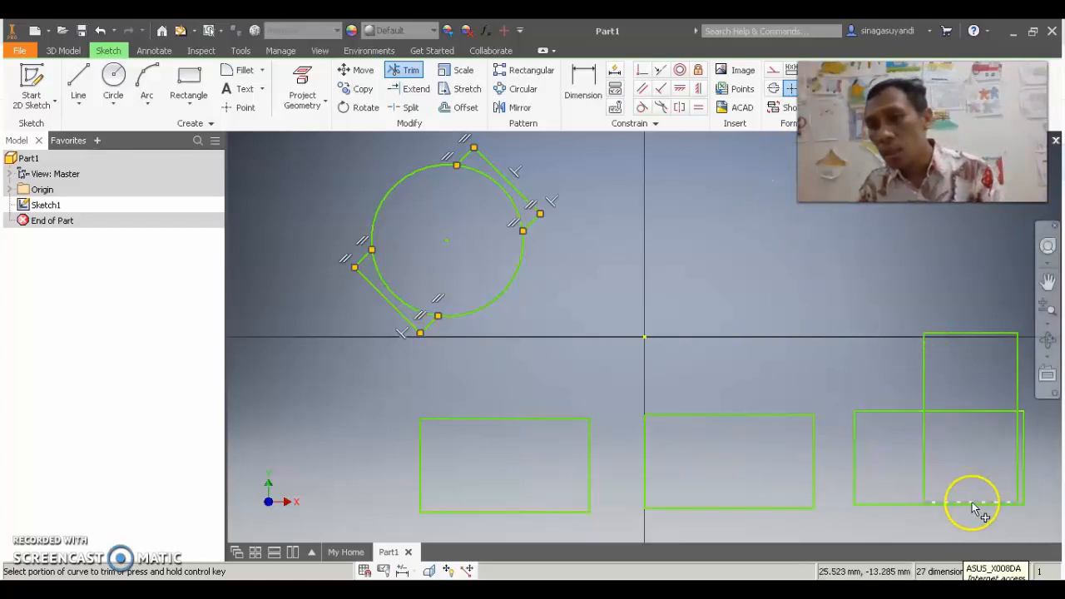
Trim the overlapping inner lines of the upright and lower-right rectangles to leave one stepped outline
left_click(924, 433)
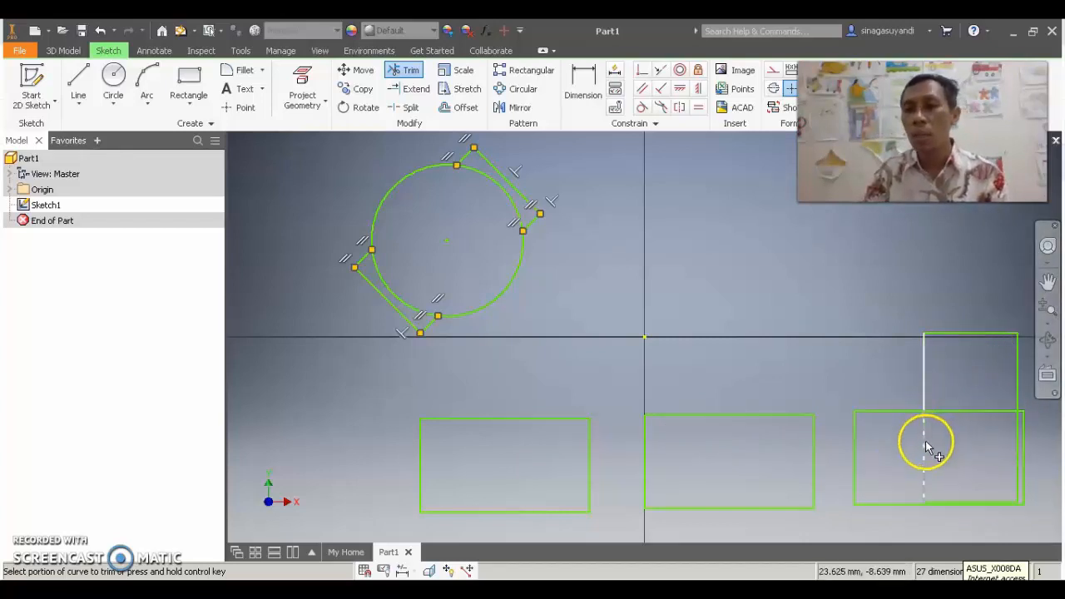
left_click(963, 410)
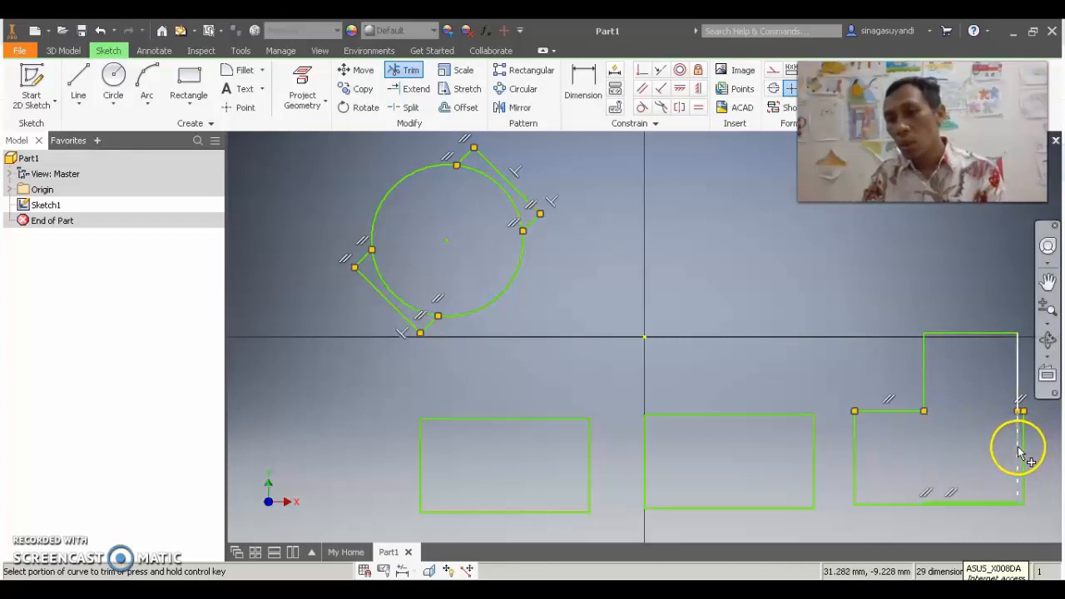
left_click(1018, 449)
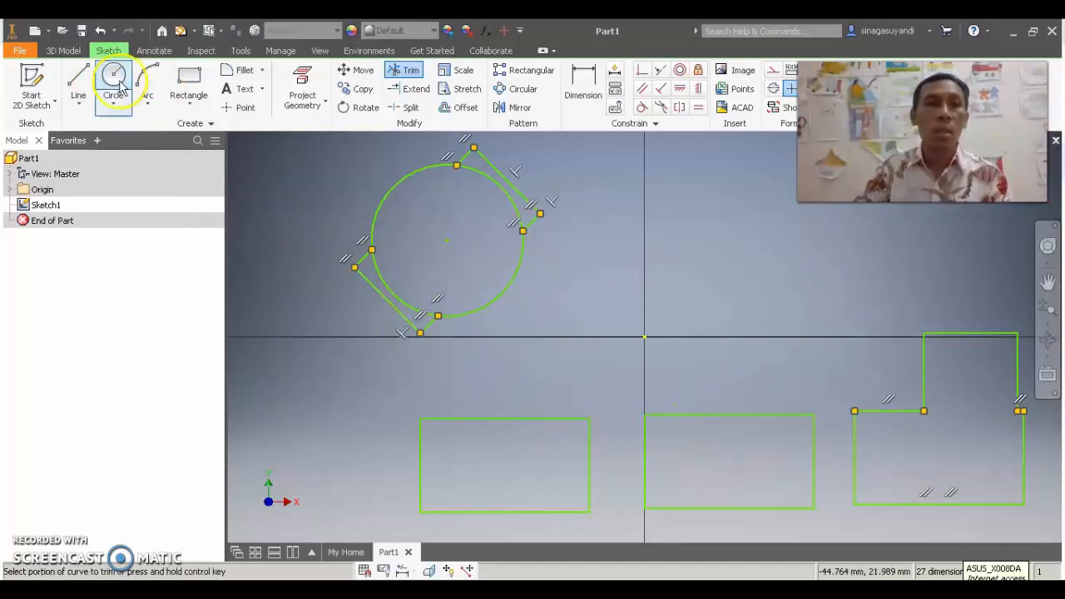
Draw a single diagonal line across the upper-right corner of the lower-left rectangle, extending past its top and right sides
left_click(78, 81)
left_click(473, 400)
left_click(620, 507)
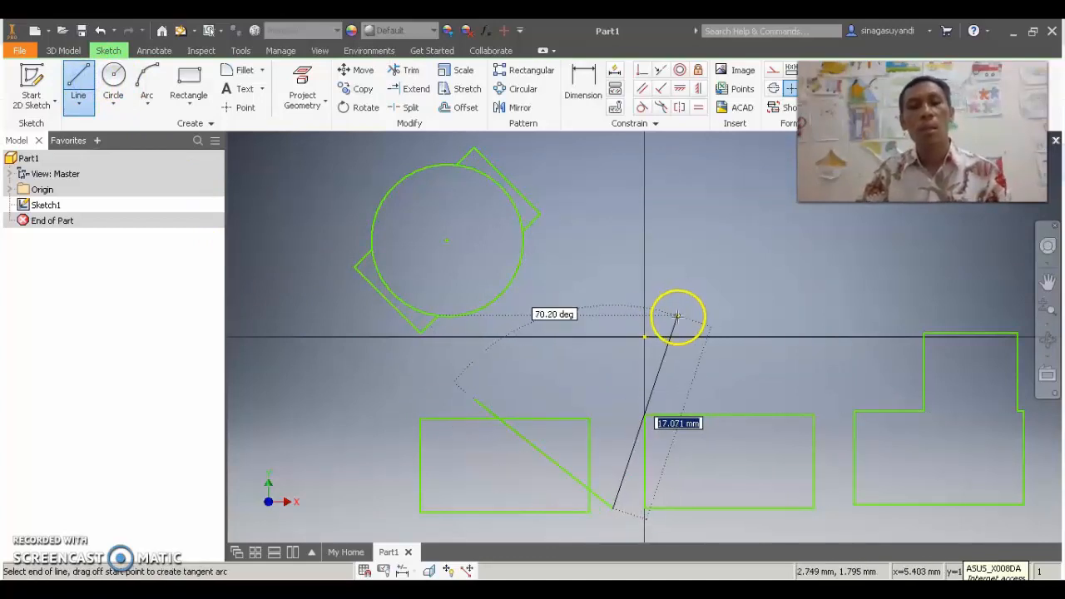
key("Escape")
key("Escape")
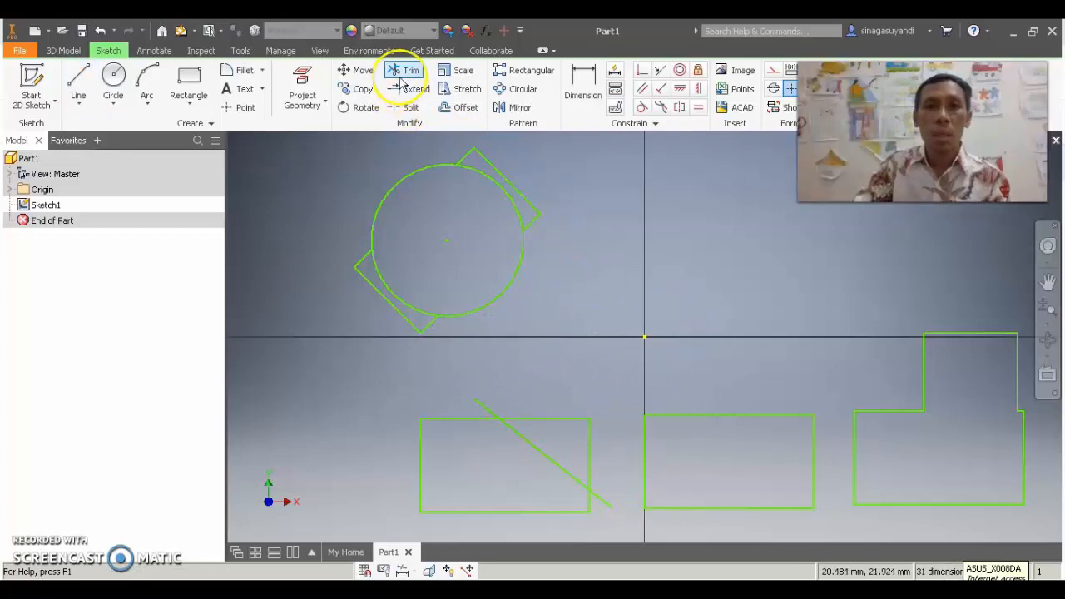
Trim the lower-left rectangle's upper-right corner and both overhanging ends of the diagonal line to form a bevelled corner
left_click(405, 71)
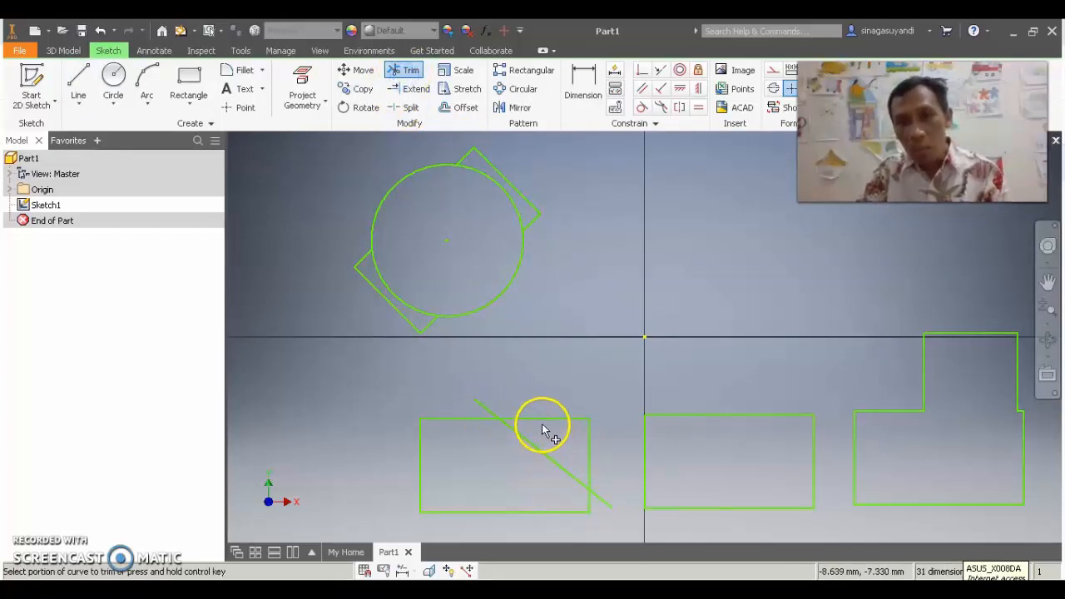
left_click(543, 424)
left_click(590, 450)
left_click(612, 506)
left_click(489, 412)
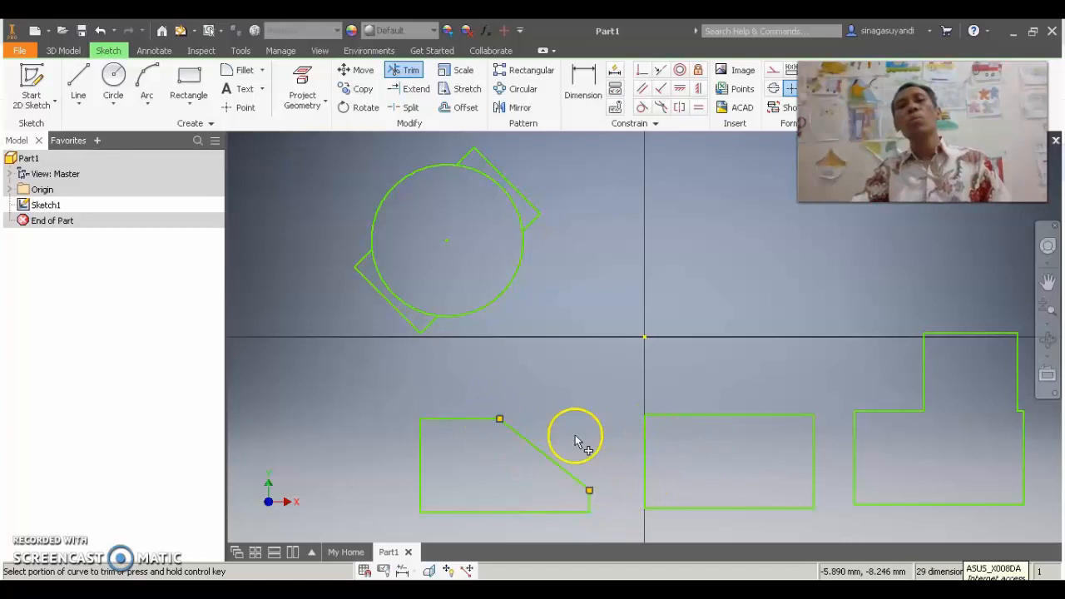
scroll(549, 483, "up", 3)
scroll(547, 476, "down", 3)
middle_click_drag(541, 473, 549, 414)
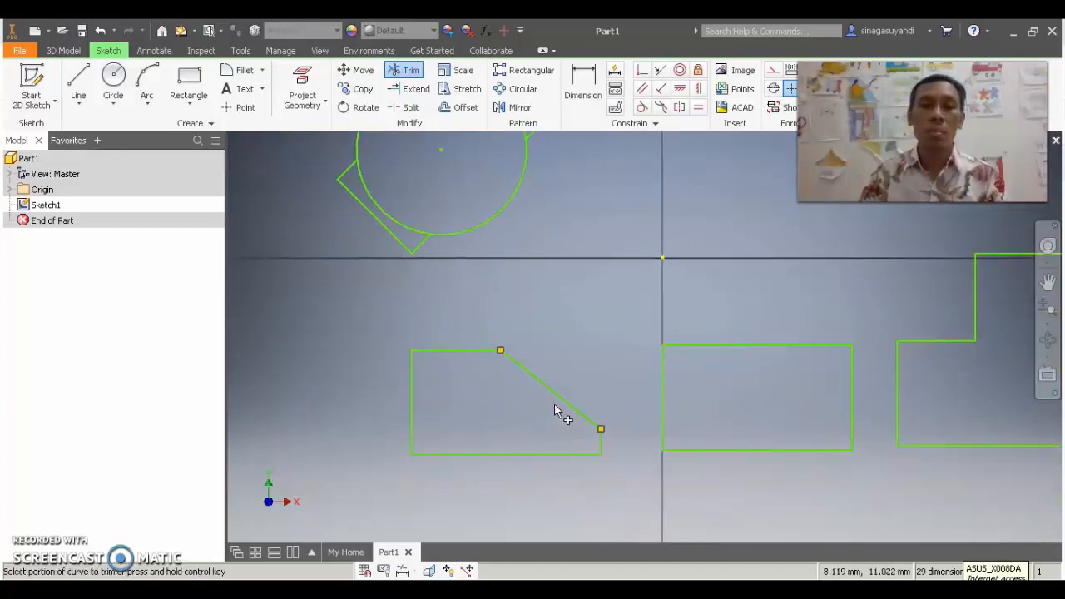